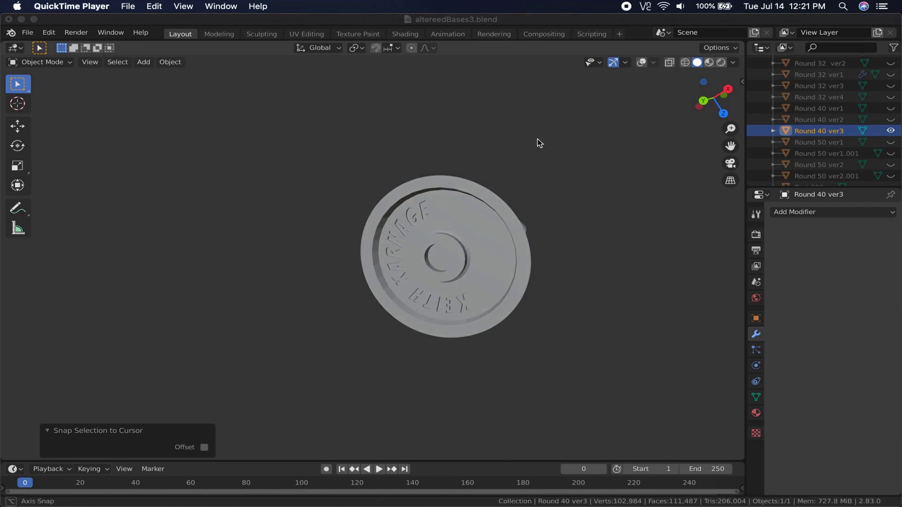
# - Rename the rotated small cylinder to Magnet in the Outliner
pyautogui.moveTo(538, 141); pyautogui.dragTo(410, 182, button='middle')
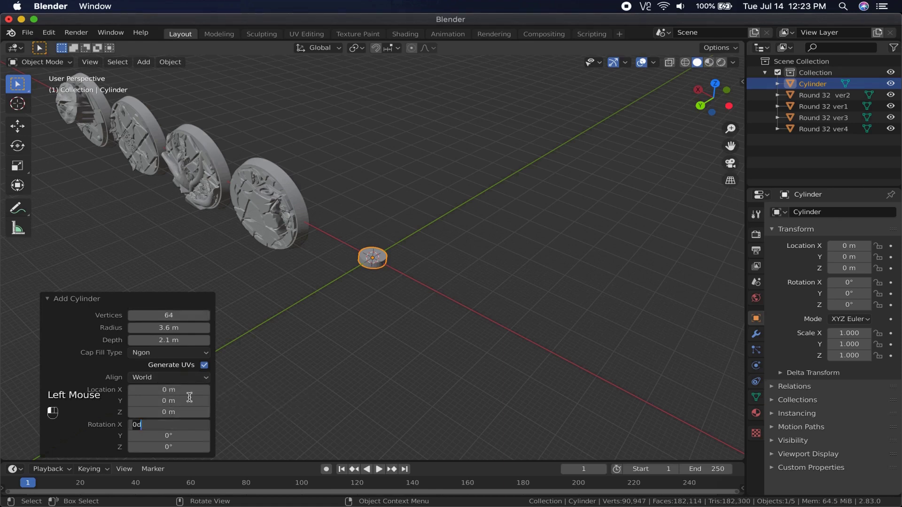
pyautogui.click(416, 297)
pyautogui.click(819, 84)
pyautogui.write('Ma')
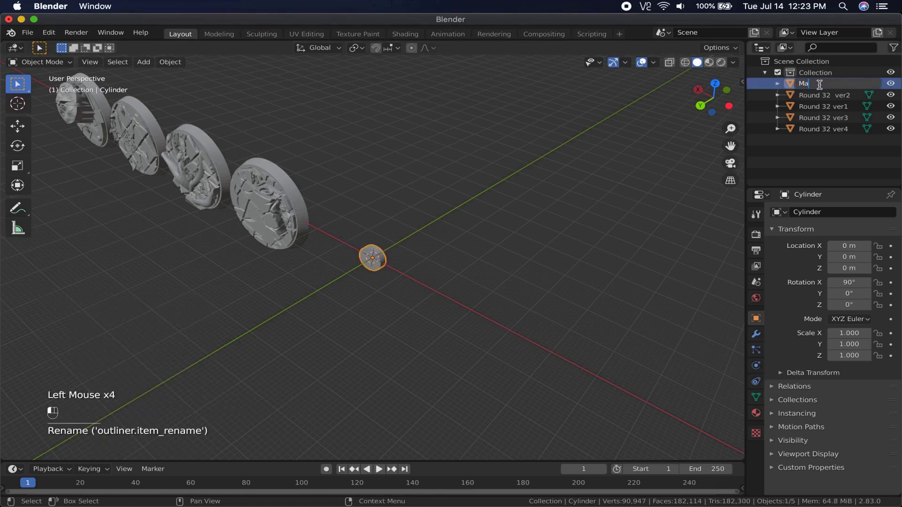
pyautogui.write('gnet')
pyautogui.press('Return')
# - Add another mesh cylinder at the origin
pyautogui.hotkey('shift', 'a')
pyautogui.moveTo(423, 252)
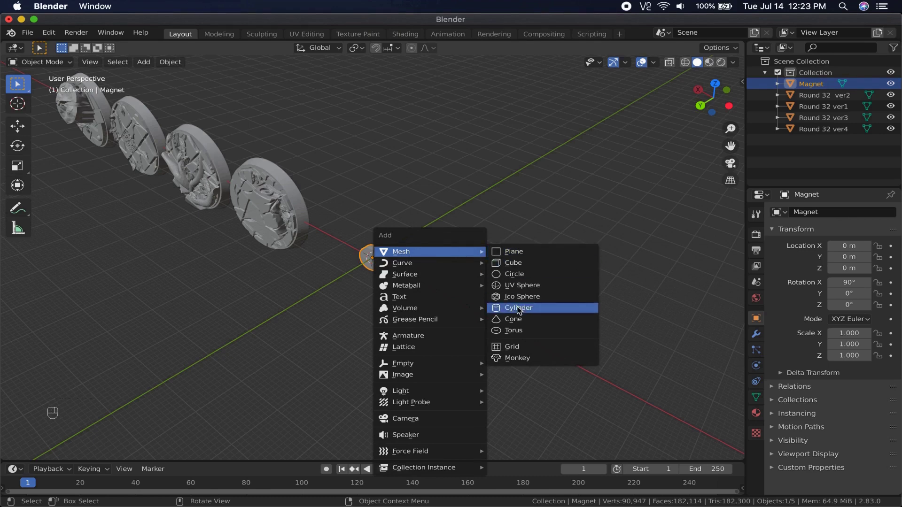
pyautogui.click(519, 309)
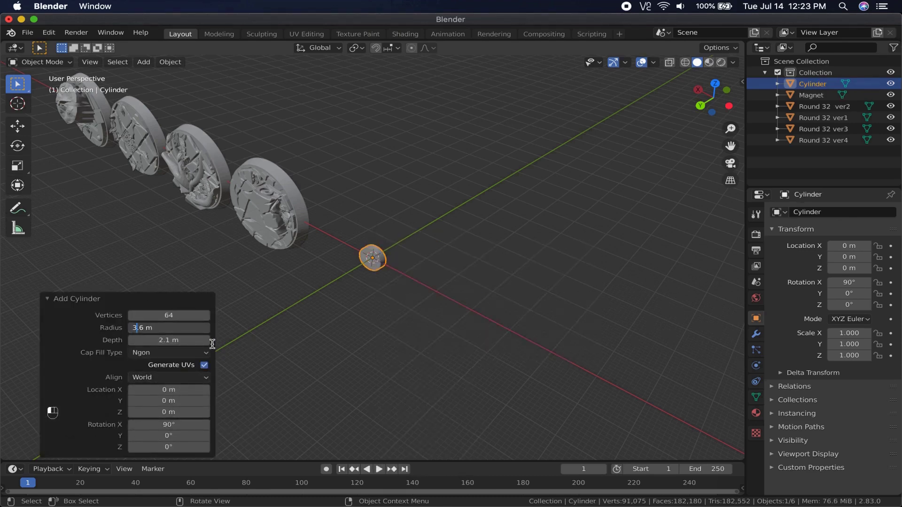
# - Set the new cylinder's radius to 5 m
pyautogui.scroll(5, 389, 278)
pyautogui.moveTo(389, 278); pyautogui.dragTo(329, 263, button='middle')
pyautogui.press('Return')
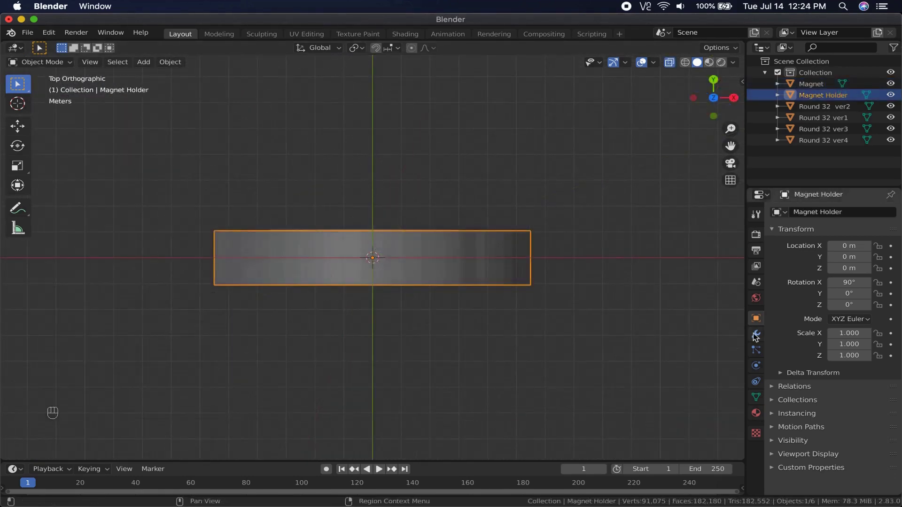
# - Add a Boolean Difference modifier to Magnet Holder that cuts with Magnet
pyautogui.click(756, 334)
pyautogui.click(787, 212)
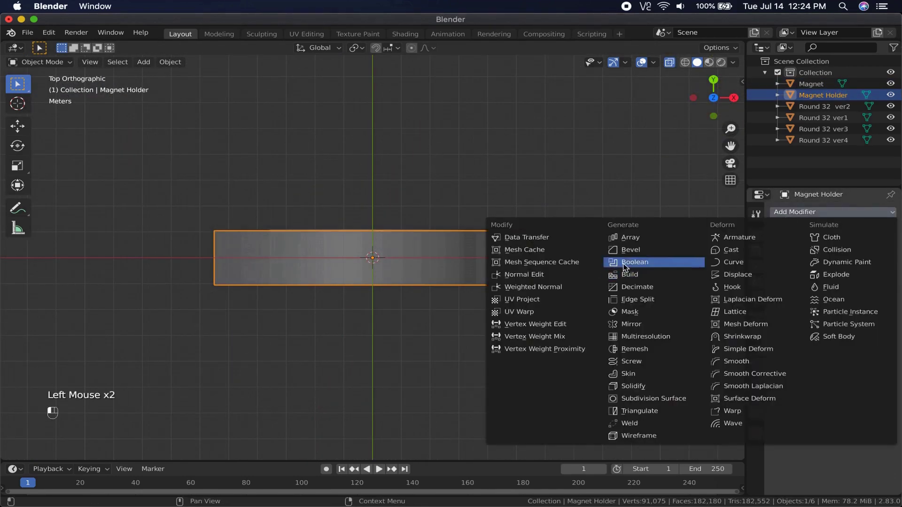
pyautogui.click(644, 260)
pyautogui.click(860, 274)
pyautogui.click(808, 294)
# - Hide Magnet to inspect the cut hole, then show it again
pyautogui.click(891, 84)
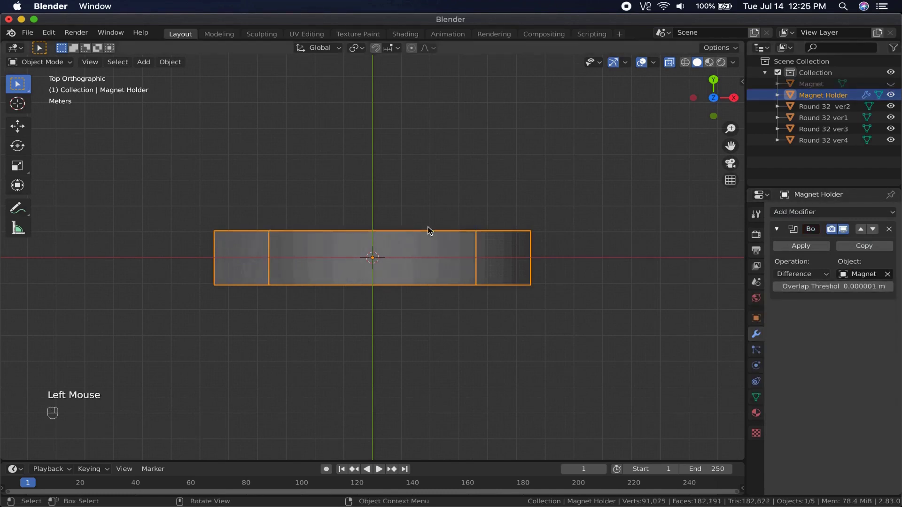
pyautogui.moveTo(426, 227); pyautogui.dragTo(348, 310, button='middle')
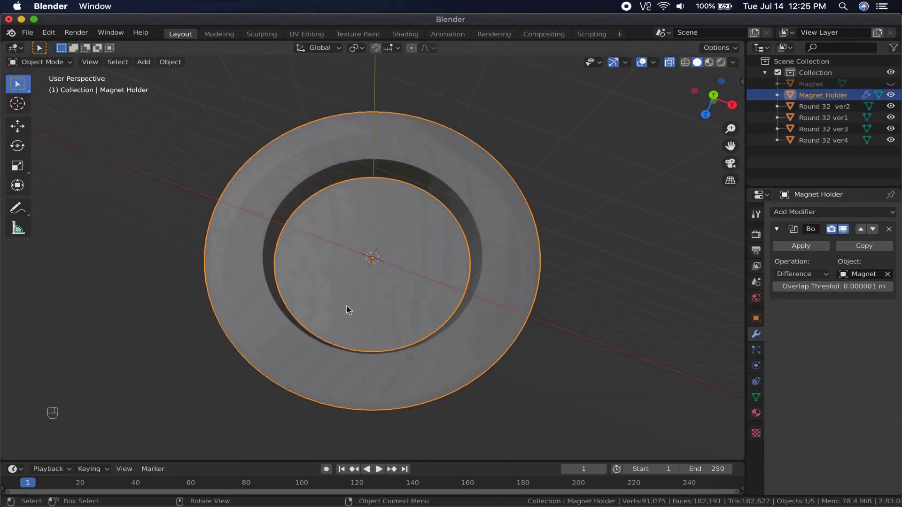
pyautogui.click(891, 83)
pyautogui.moveTo(458, 163); pyautogui.dragTo(276, 296, button='middle')
# - Nudge all of Magnet's vertices slightly along Y in Edit Mode
pyautogui.press('Tab')
pyautogui.press('Tab')
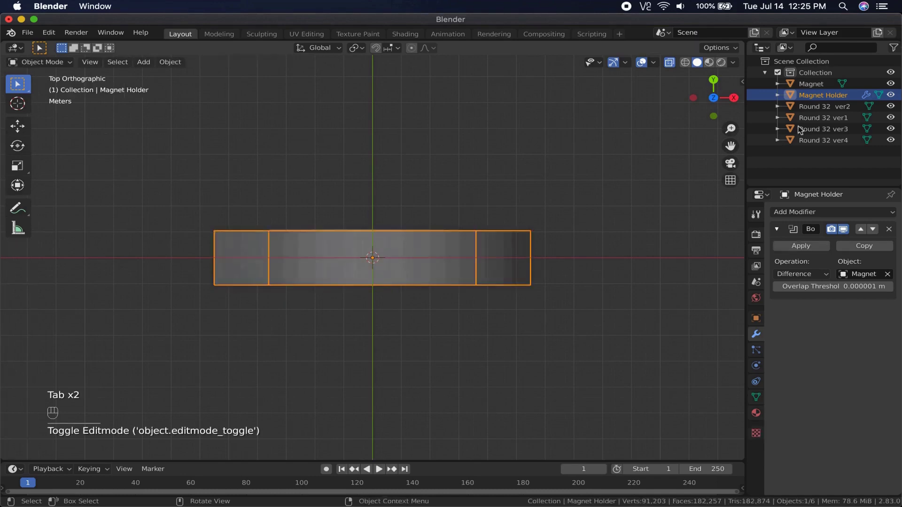
pyautogui.click(254, 282)
pyautogui.press('Tab')
pyautogui.moveTo(225, 229); pyautogui.dragTo(495, 329)
pyautogui.press('g')
pyautogui.click(562, 296)
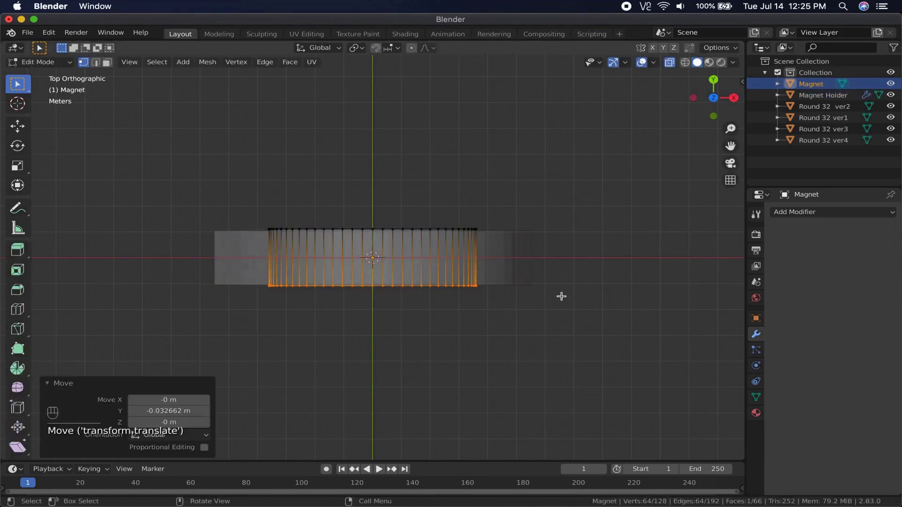
# - Hide Magnet again and apply the Boolean modifier on Magnet Holder
pyautogui.moveTo(479, 228); pyautogui.dragTo(854, 210, button='middle')
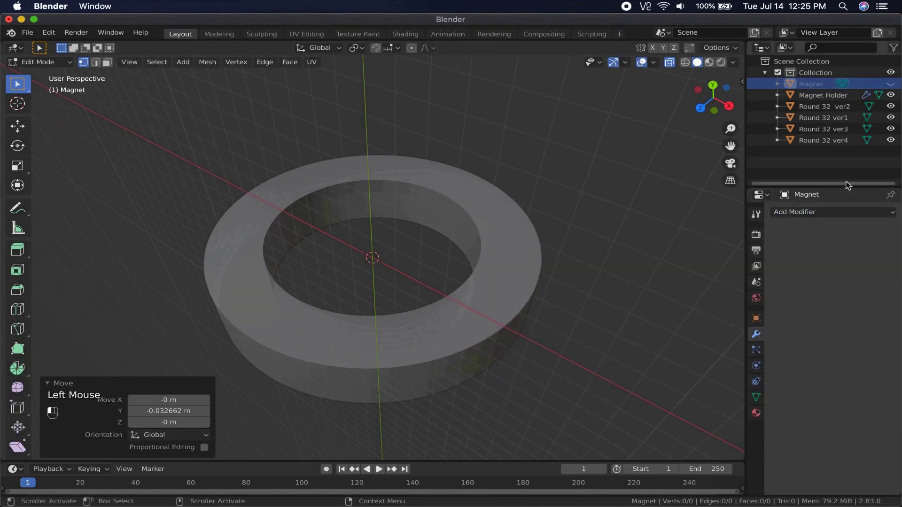
pyautogui.doubleClick(823, 95)
pyautogui.click(841, 96)
pyautogui.doubleClick(841, 96)
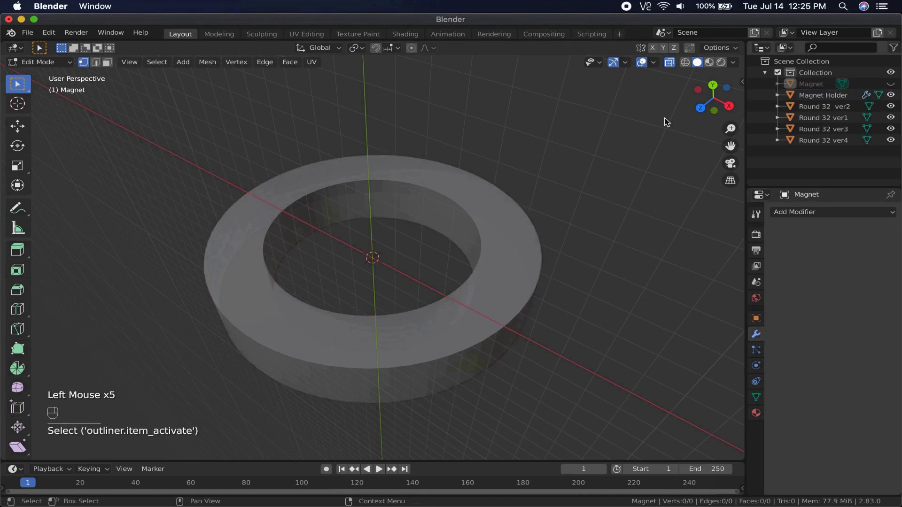
pyautogui.press('Tab')
pyautogui.click(841, 97)
pyautogui.click(799, 246)
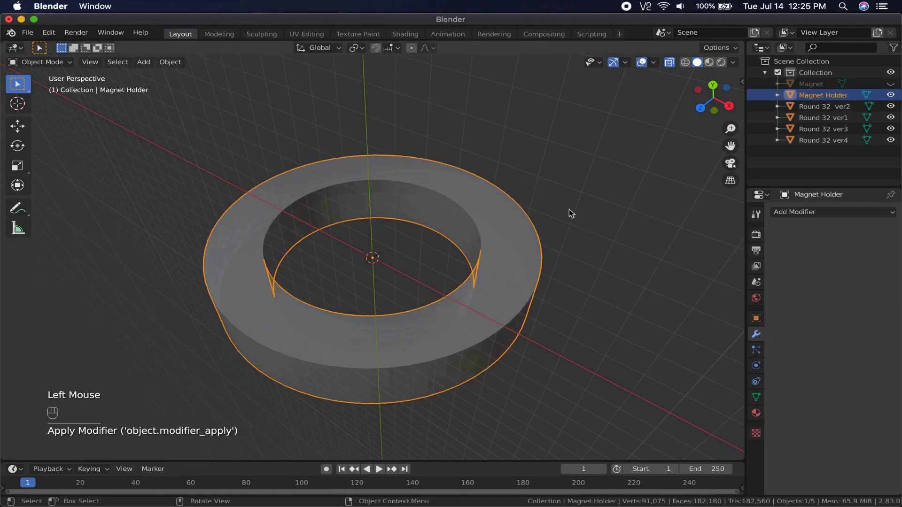
# - Circle-select and delete the faces on the base's underside
pyautogui.press('c')
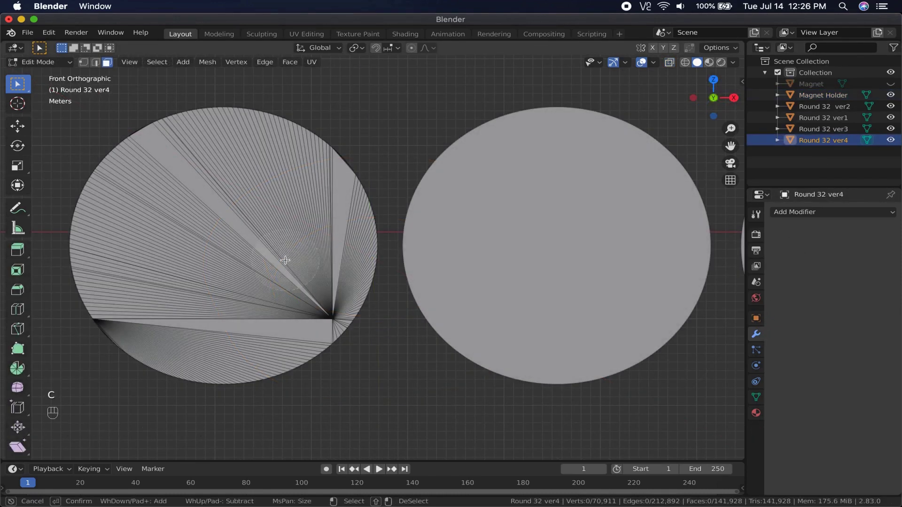
pyautogui.moveTo(285, 260)
pyautogui.mouseDown()
pyautogui.moveTo(324, 329)
pyautogui.moveTo(251, 352)
pyautogui.mouseUp()
pyautogui.rightClick(111, 212)
pyautogui.press('x')
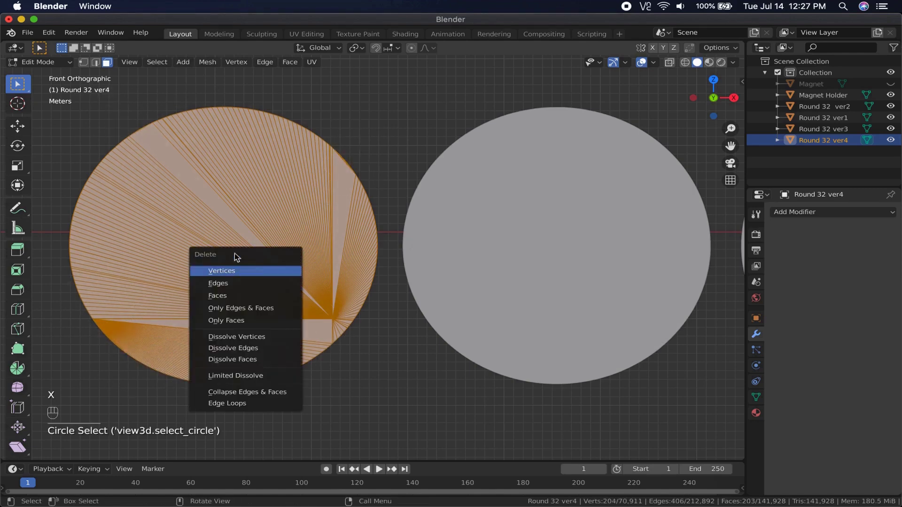
pyautogui.click(229, 294)
# - In top wireframe view, box-select the bottom rim vertices of Round 32 ver4
pyautogui.scroll(-4, 228, 291)
pyautogui.press('KP_7')
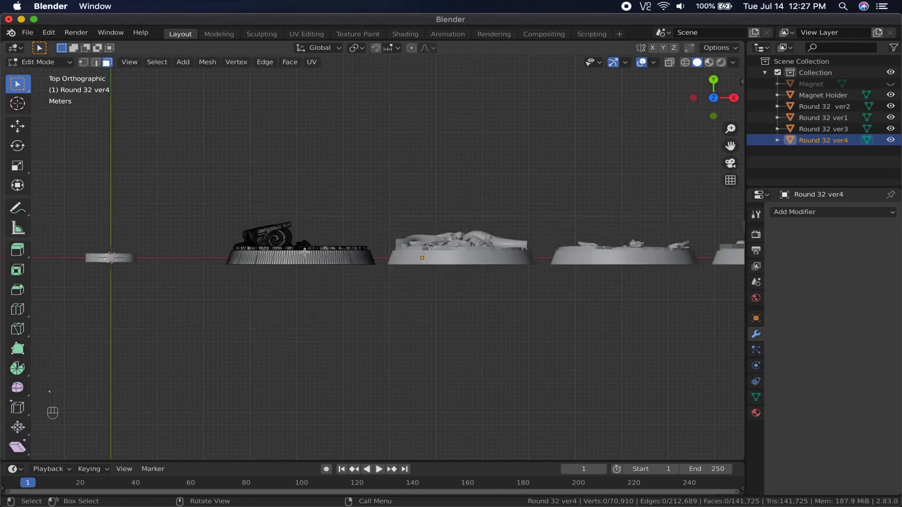
pyautogui.scroll(6, 308, 319)
pyautogui.hotkey('shift', 'z')
pyautogui.keyDown('shift'); pyautogui.moveTo(308, 319); pyautogui.dragTo(477, 287, button='middle'); pyautogui.keyUp('shift')
pyautogui.scroll(3, 360, 296)
pyautogui.keyDown('shift'); pyautogui.scroll(-1, 477, 287); pyautogui.keyUp('shift')
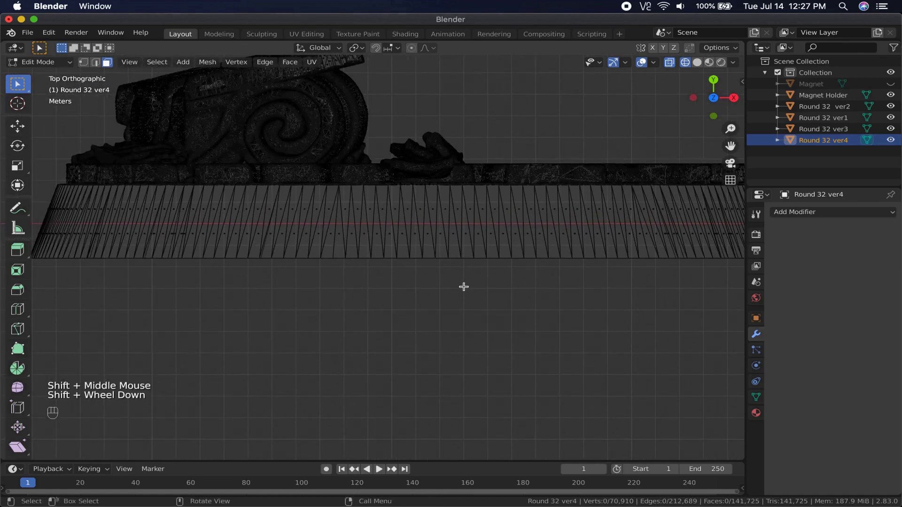
pyautogui.scroll(-2, 463, 286)
pyautogui.press('1')
pyautogui.moveTo(117, 252); pyautogui.dragTo(677, 303)
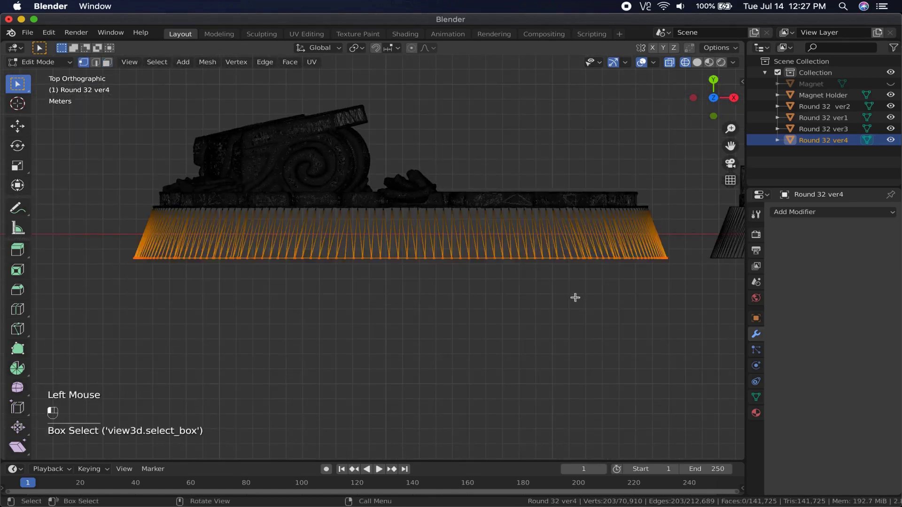
# - Fill the bottom rim loop with one flat face
pyautogui.hotkey('shift', 'z')
pyautogui.press('`')
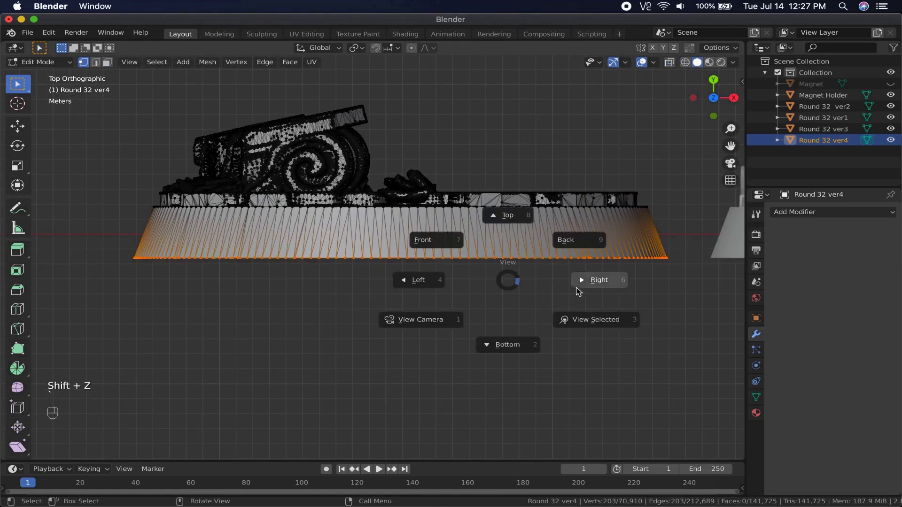
pyautogui.click(511, 280)
pyautogui.moveTo(511, 279); pyautogui.dragTo(444, 293, button='middle')
pyautogui.scroll(-5, 445, 293)
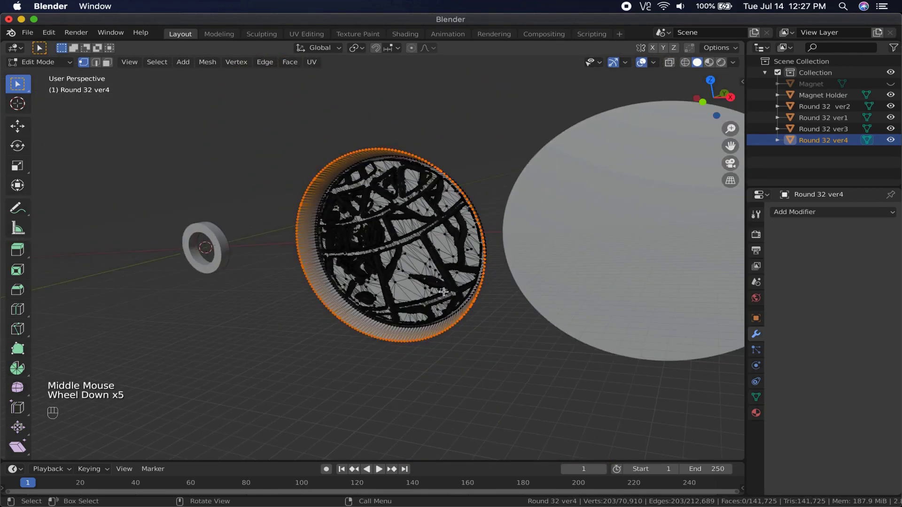
pyautogui.press('f')
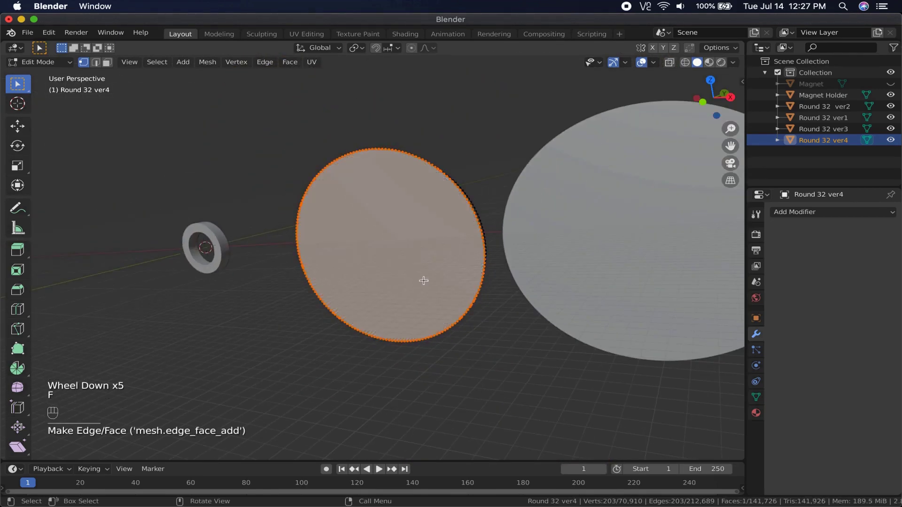
pyautogui.moveTo(422, 280); pyautogui.dragTo(408, 302, button='middle')
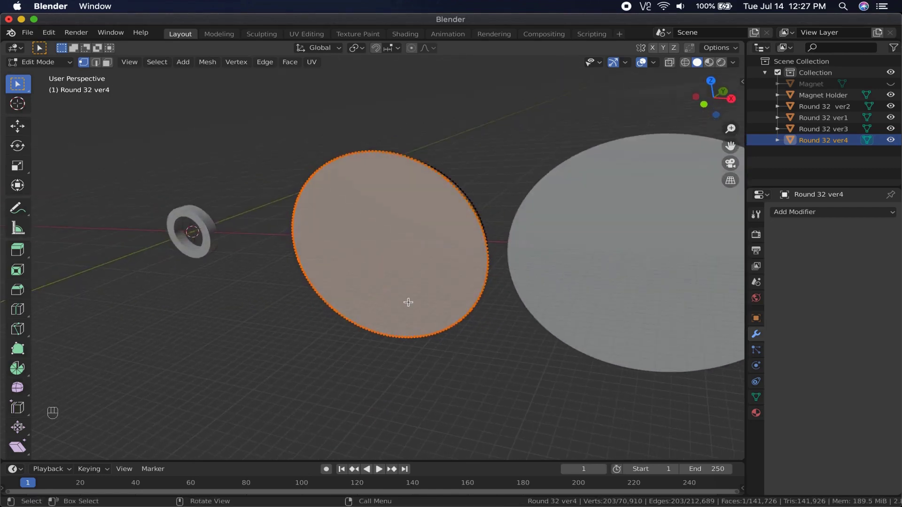
pyautogui.hotkey('shift', 's')
# - Snap the 3D cursor to the filled face's centre and set the base's origin there
pyautogui.click(374, 371)
pyautogui.hotkey('shift', 's')
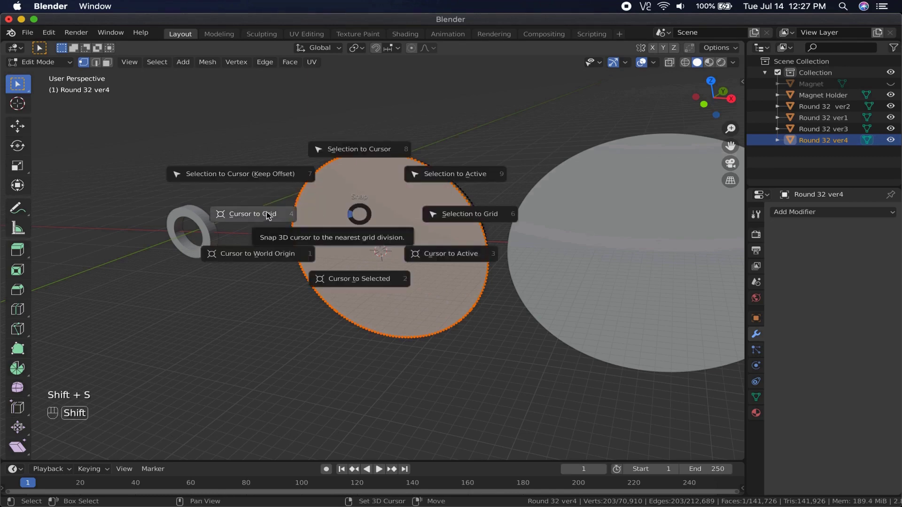
pyautogui.click(271, 118)
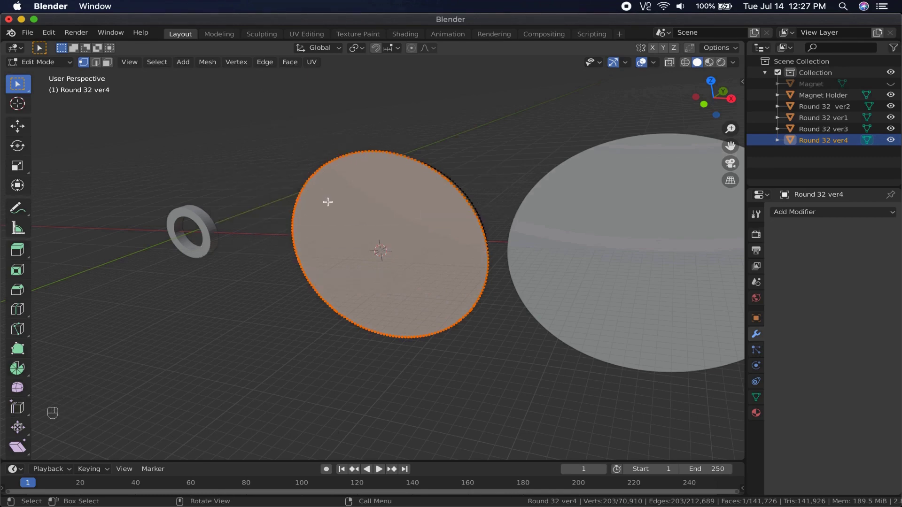
pyautogui.press('Tab')
pyautogui.rightClick(388, 227)
pyautogui.moveTo(387, 208)
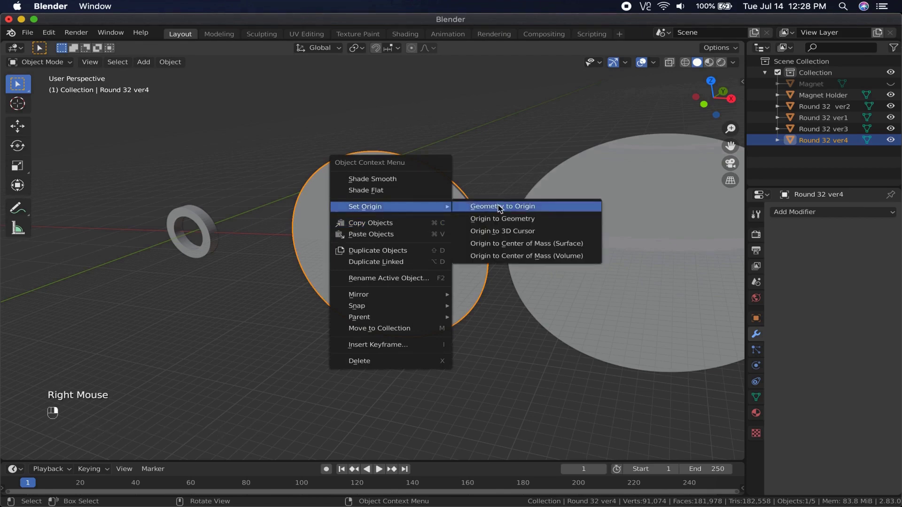
pyautogui.click(501, 231)
# - From top view, select Magnet Holder and its vertices in Edit Mode
pyautogui.press('`')
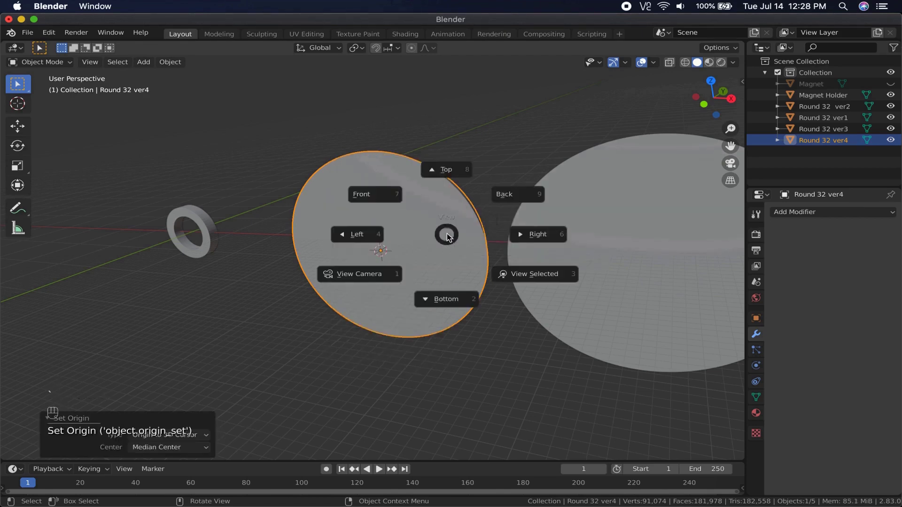
pyautogui.click(441, 177)
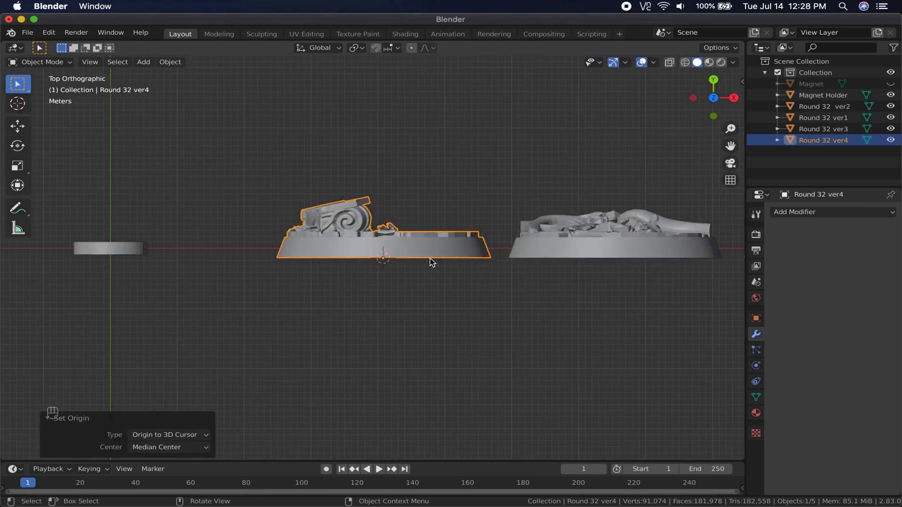
pyautogui.click(108, 248)
pyautogui.keyDown('shift'); pyautogui.moveTo(108, 248); pyautogui.dragTo(207, 248, button='middle'); pyautogui.keyUp('shift')
pyautogui.press('Tab')
pyautogui.moveTo(153, 238); pyautogui.dragTo(257, 268)
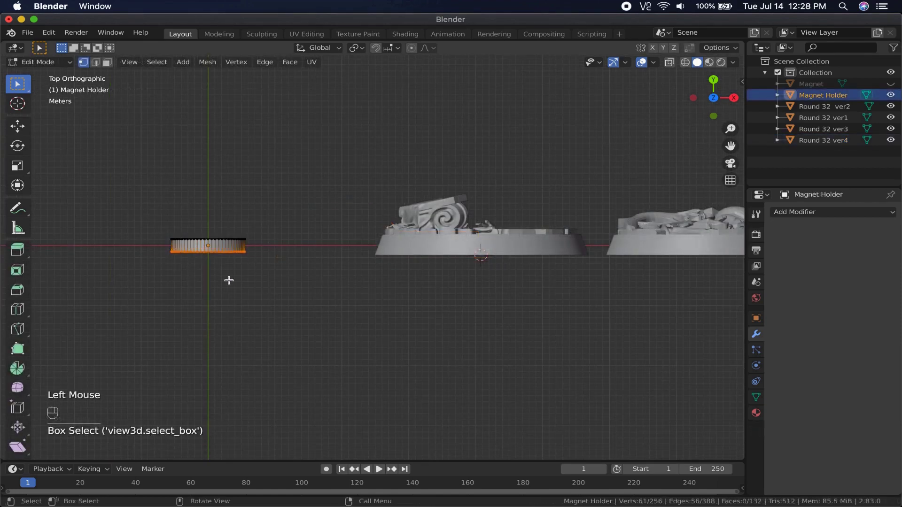
# - Snap the 3D cursor to Magnet Holder's bottom vertices and set its origin there
pyautogui.moveTo(227, 280); pyautogui.dragTo(232, 205, button='middle')
pyautogui.press('`')
pyautogui.click(227, 142)
pyautogui.hotkey('shift', 'z')
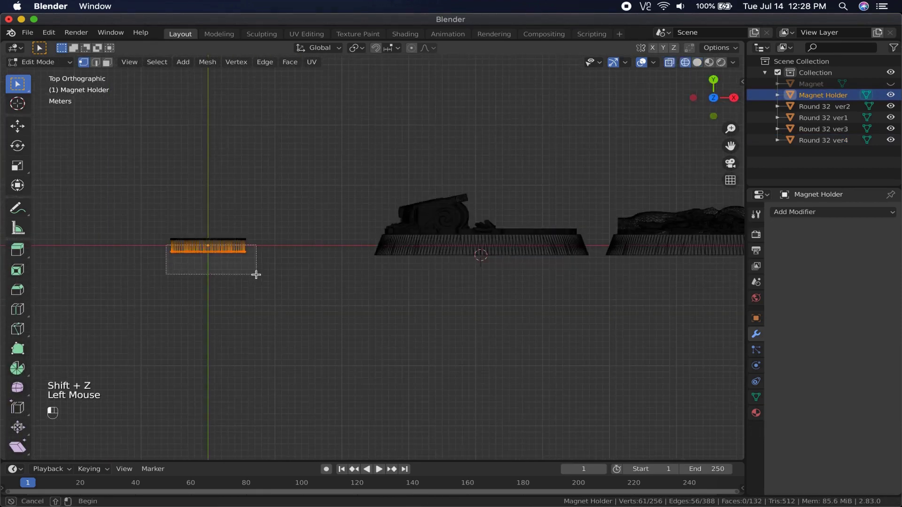
pyautogui.moveTo(256, 274); pyautogui.dragTo(256, 275)
pyautogui.hotkey('shift', 's')
pyautogui.click(232, 340)
pyautogui.press('Tab')
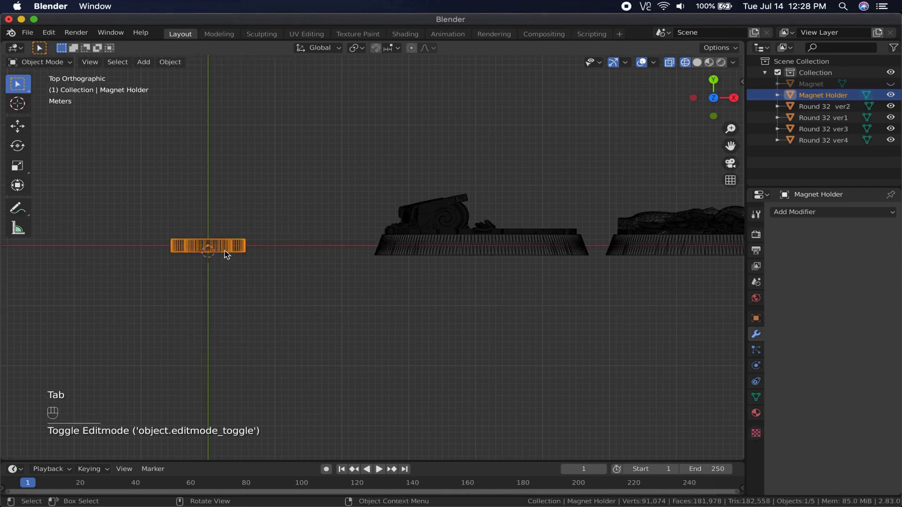
pyautogui.rightClick(225, 255)
pyautogui.moveTo(223, 250)
pyautogui.click(359, 273)
# - Snap the cursor to world origin and move Round 32 ver4 and Magnet Holder onto it
pyautogui.hotkey('shift', 's')
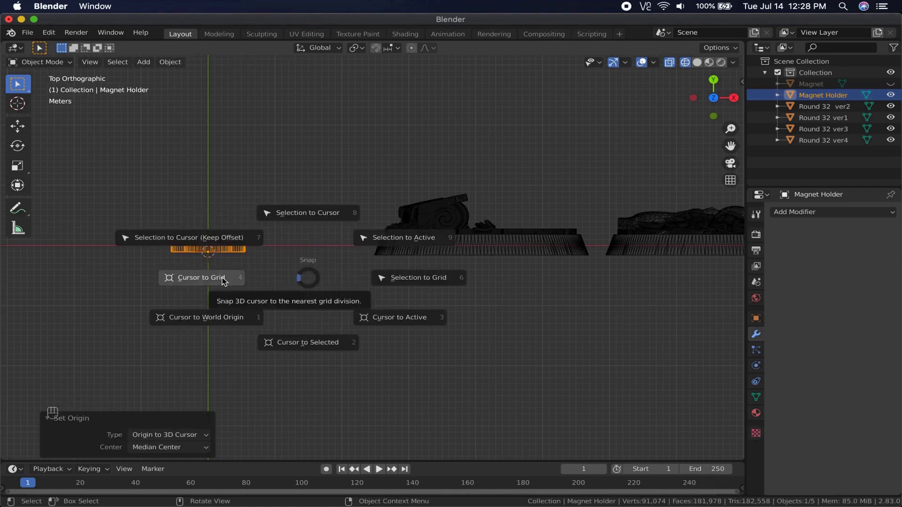
pyautogui.click(230, 323)
pyautogui.hotkey('shift', 's')
pyautogui.click(261, 207)
pyautogui.click(473, 237)
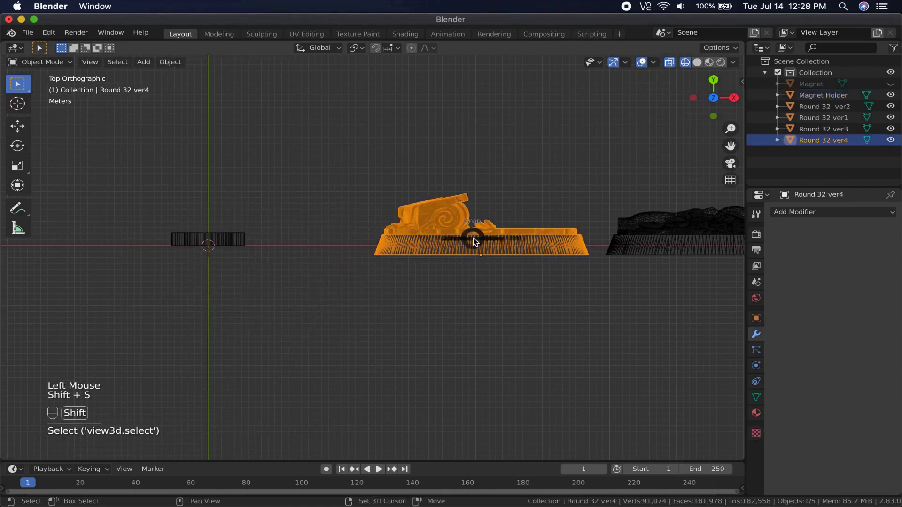
pyautogui.hotkey('shift', 's')
pyautogui.click(476, 184)
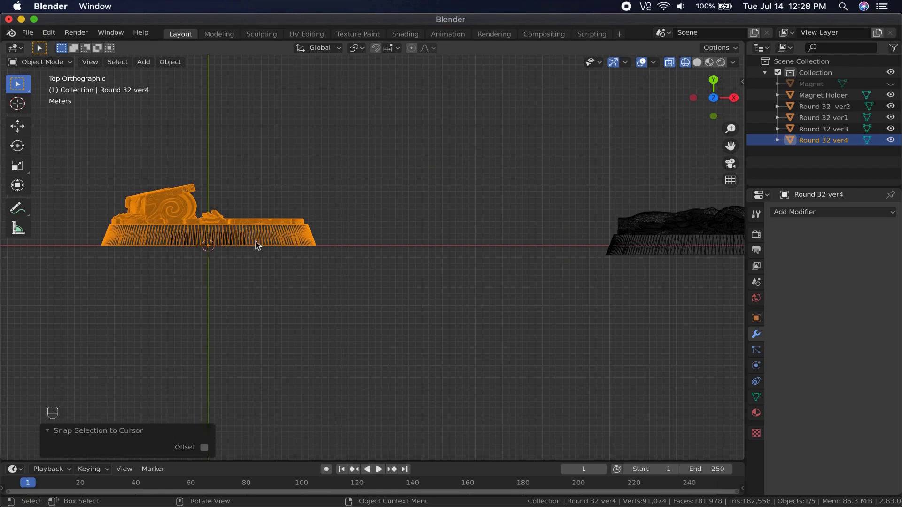
pyautogui.press('Tab')
pyautogui.press('Tab')
pyautogui.scroll(6, 228, 250)
pyautogui.keyDown('shift'); pyautogui.moveTo(227, 250); pyautogui.dragTo(276, 280, button='middle'); pyautogui.keyUp('shift')
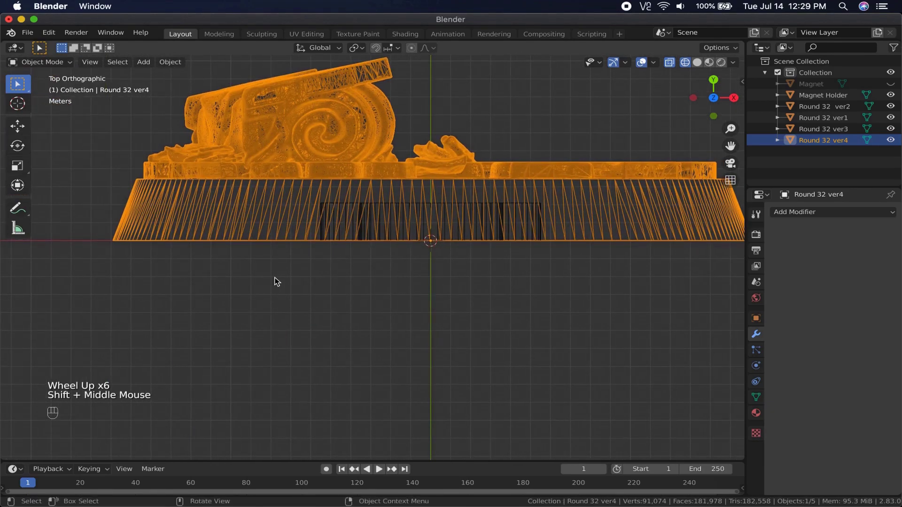
pyautogui.hotkey('shift', 'a')
# - Add a cylinder rotated 90° on X with a 13 m radius
pyautogui.moveTo(428, 268)
pyautogui.click(521, 324)
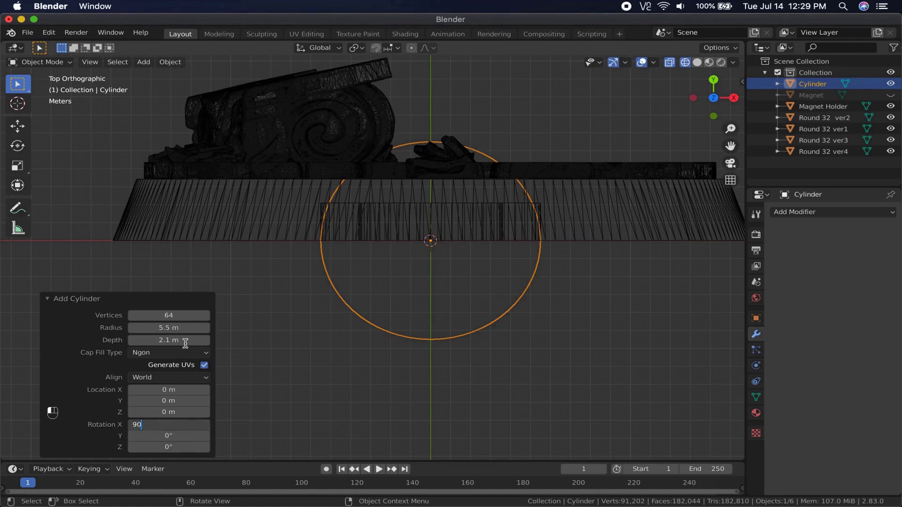
pyautogui.press('Return')
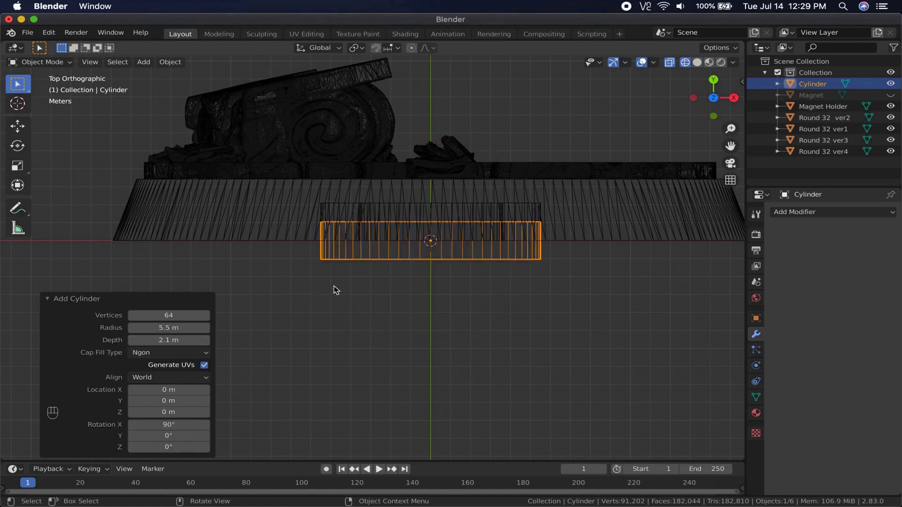
pyautogui.moveTo(168, 328); pyautogui.dragTo(427, 322)
pyautogui.click(67, 226)
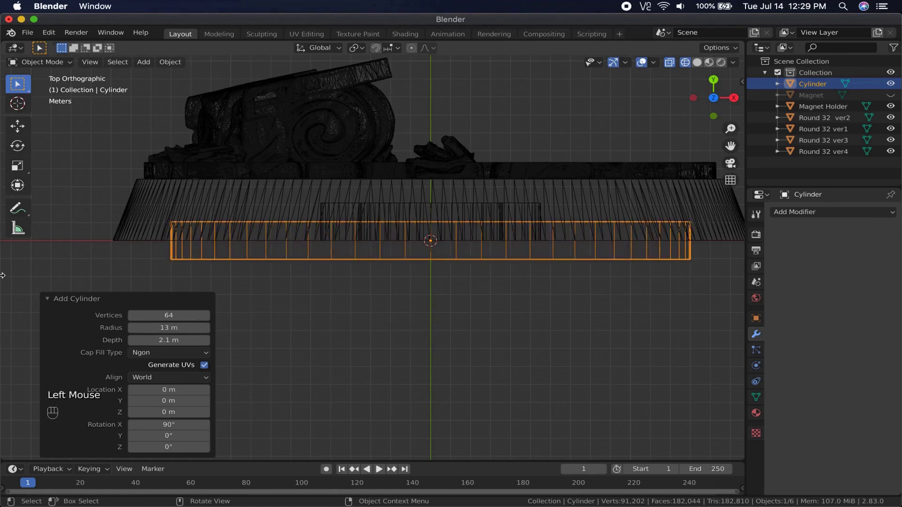
# - Set the disc's origin at its bottom vertices and snap the disc to the world origin
pyautogui.press('Tab')
pyautogui.moveTo(166, 247); pyautogui.dragTo(742, 304)
pyautogui.hotkey('shift', 's')
pyautogui.click(487, 362)
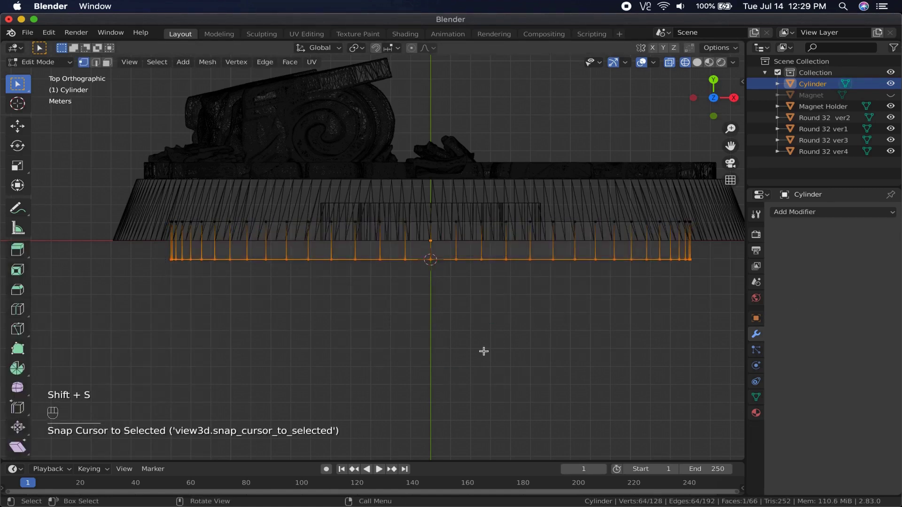
pyautogui.press('Tab')
pyautogui.rightClick(453, 311)
pyautogui.moveTo(459, 312)
pyautogui.click(585, 340)
pyautogui.hotkey('shift', 's')
pyautogui.click(399, 328)
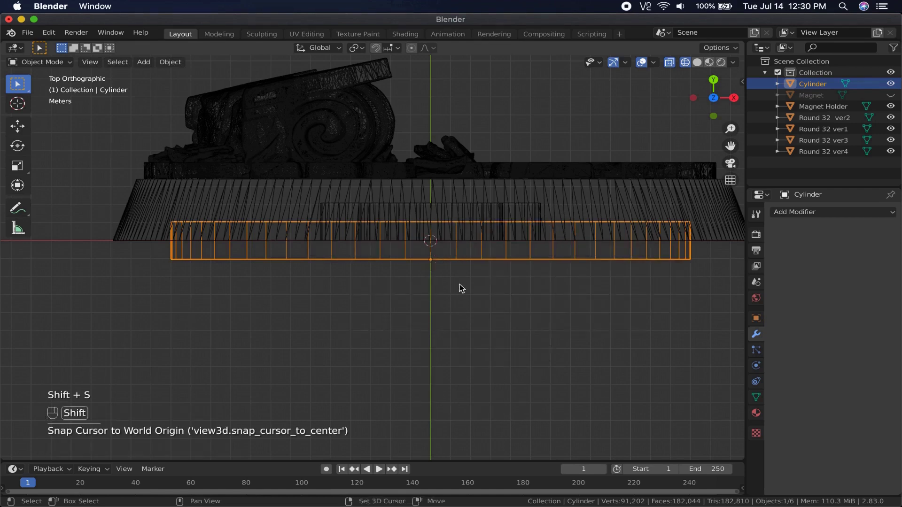
pyautogui.hotkey('shift', 's')
pyautogui.click(470, 227)
# - Enlarge the disc's selected rim 1.047 times and shift it along Y
pyautogui.press('Tab')
pyautogui.press('s')
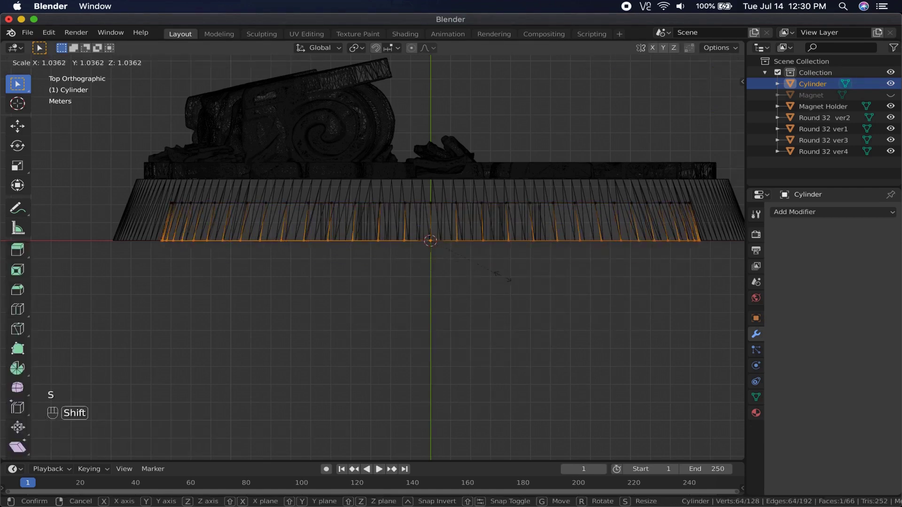
pyautogui.click(510, 276)
pyautogui.press('g')
pyautogui.press('y')
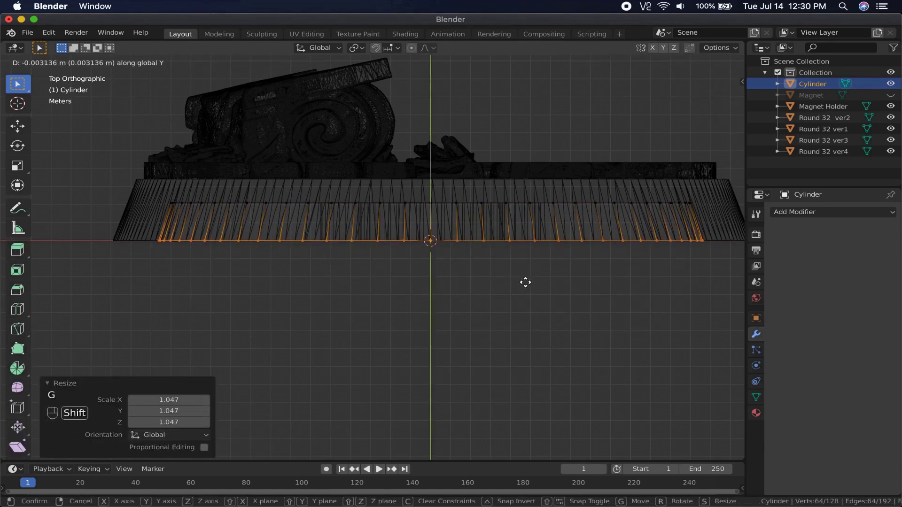
pyautogui.press('Tab')
# - Hide the Round 32 ver4 base with H
pyautogui.moveTo(660, 227); pyautogui.dragTo(503, 382, button='middle')
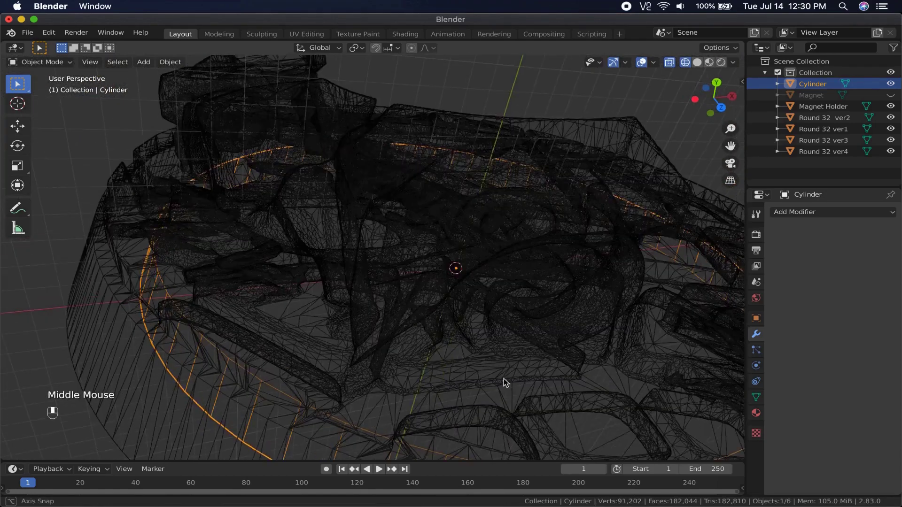
pyautogui.hotkey('shift', 'z')
pyautogui.scroll(-2, 492, 368)
pyautogui.scroll(-3, 492, 367)
pyautogui.click(492, 368)
pyautogui.press('h')
pyautogui.moveTo(469, 263); pyautogui.dragTo(506, 240, button='middle')
# - Add a Bezier circle and move it along Y over the disc
pyautogui.hotkey('shift', 'a')
pyautogui.moveTo(484, 249)
pyautogui.click(587, 260)
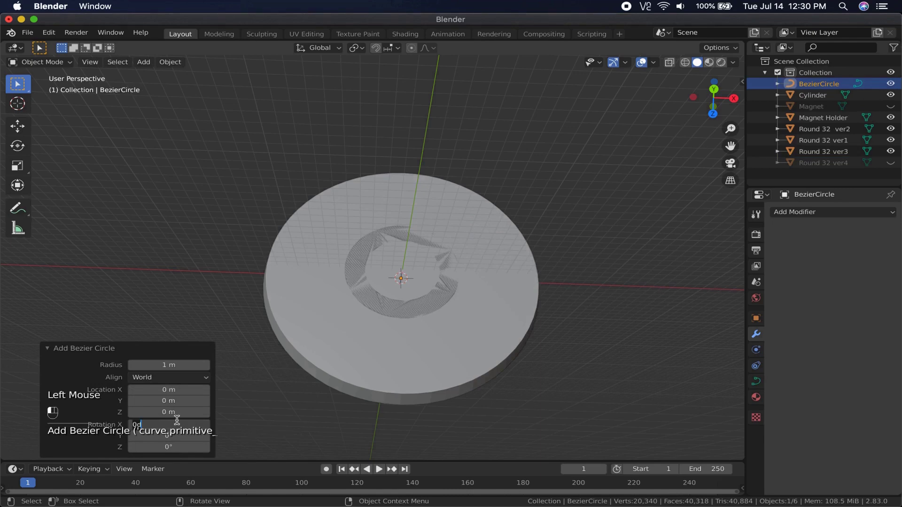
pyautogui.hotkey('shift', 'z')
pyautogui.press('g')
pyautogui.press('y')
pyautogui.click(426, 312)
pyautogui.moveTo(426, 311); pyautogui.dragTo(441, 283, button='middle')
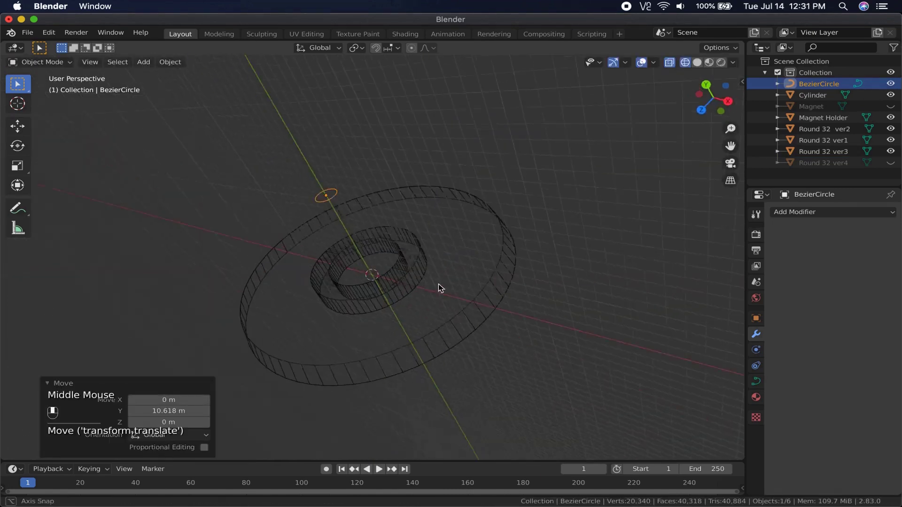
# - Scale the Bezier circle to 2.375 and reposition it along Y over the disc
pyautogui.press('s')
pyautogui.click(382, 237)
pyautogui.hotkey('shift', 'z')
pyautogui.hotkey('shift', 'z')
pyautogui.press('g')
pyautogui.press('y')
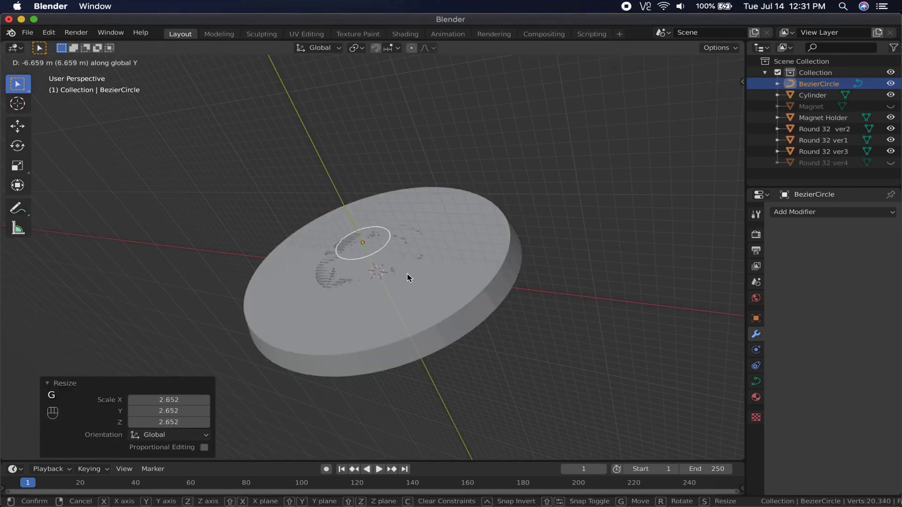
pyautogui.click(407, 277)
pyautogui.press('s')
pyautogui.click(516, 237)
pyautogui.hotkey('shift', 'a')
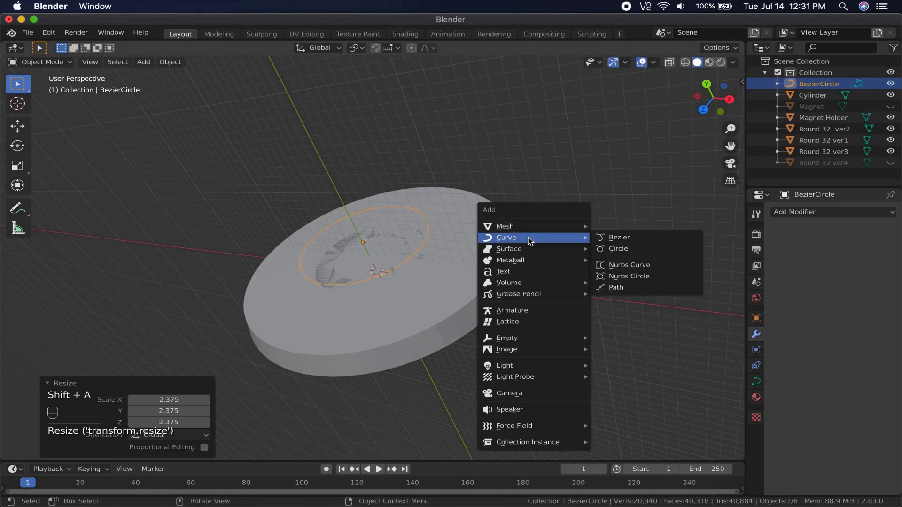
# - Add a text object and replace its default text with the maker's name
pyautogui.click(527, 275)
pyautogui.scroll(5, 600, 338)
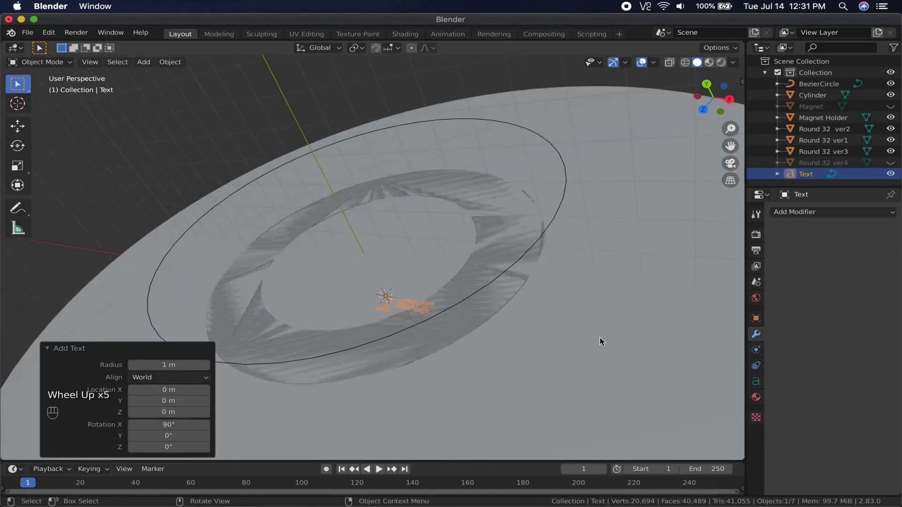
pyautogui.press('Tab')
pyautogui.press('BackSpace')
pyautogui.press('BackSpace')
pyautogui.press('BackSpace')
pyautogui.press('BackSpace')
pyautogui.press('BackSpace')
pyautogui.press('BackSpace')
pyautogui.press('BackSpace')
pyautogui.press('BackSpace')
pyautogui.press('BackSpace')
pyautogui.press('BackSpace')
pyautogui.press('BackSpace')
pyautogui.press('Return')
pyautogui.press('BackSpace')
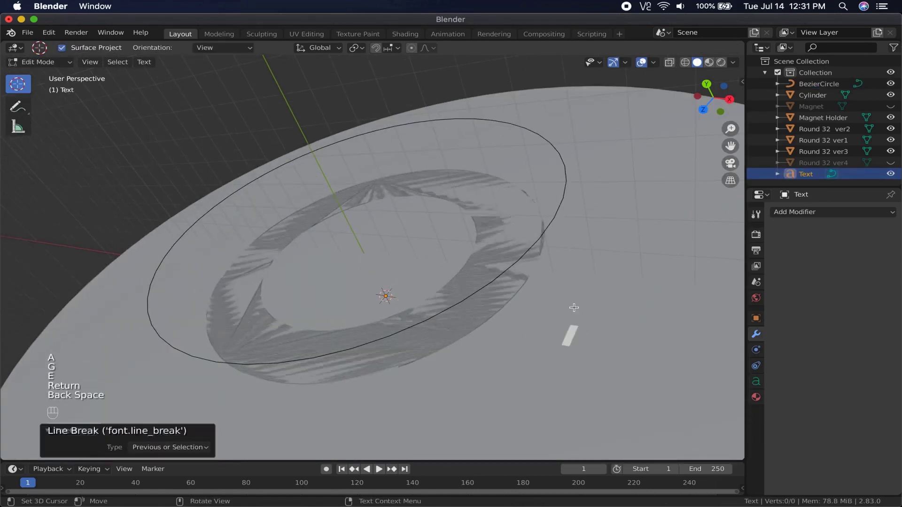
pyautogui.press('Tab')
# - Move the lettering along Y onto the circle on the disc
pyautogui.scroll(-2, 600, 287)
pyautogui.scroll(2, 578, 324)
pyautogui.press('g')
pyautogui.press('y')
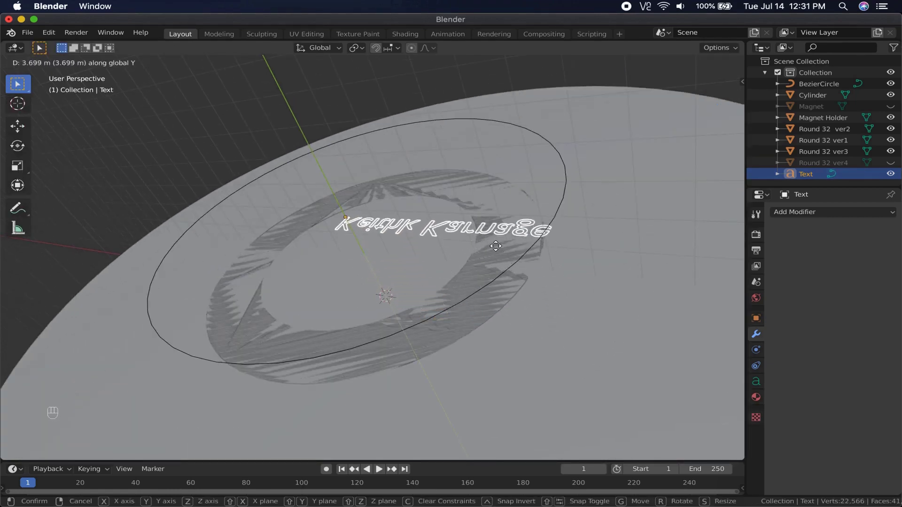
pyautogui.click(477, 296)
pyautogui.scroll(-3, 477, 295)
pyautogui.moveTo(477, 296); pyautogui.dragTo(491, 355, button='middle')
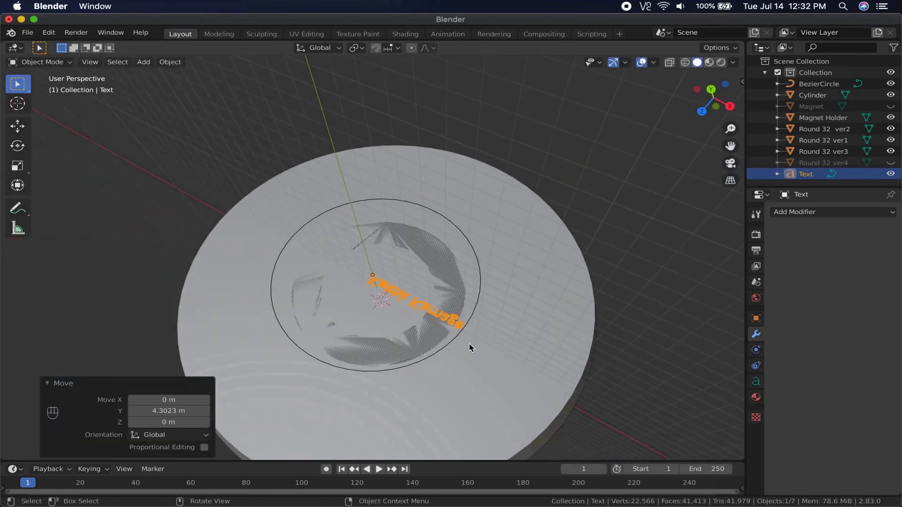
# - Correct the last characters of the name in text edit mode
pyautogui.press('Tab')
pyautogui.press('Right')
pyautogui.press('BackSpace')
pyautogui.press('BackSpace')
pyautogui.press('BackSpace')
pyautogui.press('BackSpace')
pyautogui.press('BackSpace')
pyautogui.press('BackSpace')
pyautogui.press('BackSpace')
pyautogui.press('BackSpace')
pyautogui.press('BackSpace')
pyautogui.press('BackSpace')
pyautogui.press('BackSpace')
pyautogui.press('BackSpace')
pyautogui.press('BackSpace')
pyautogui.press('BackSpace')
pyautogui.press('BackSpace')
pyautogui.press('BackSpace')
pyautogui.press('BackSpace')
pyautogui.press('BackSpace')
pyautogui.press('BackSpace')
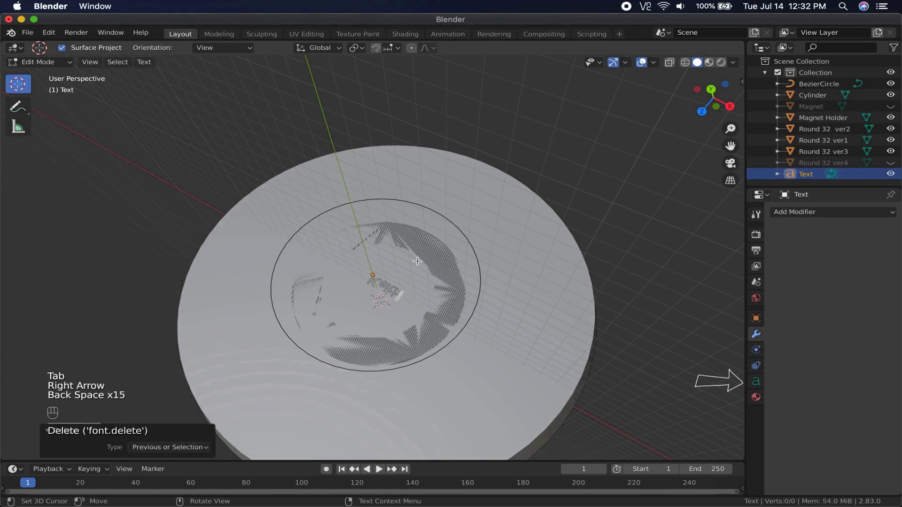
pyautogui.write('th')
pyautogui.press('BackSpace')
pyautogui.press('Tab')
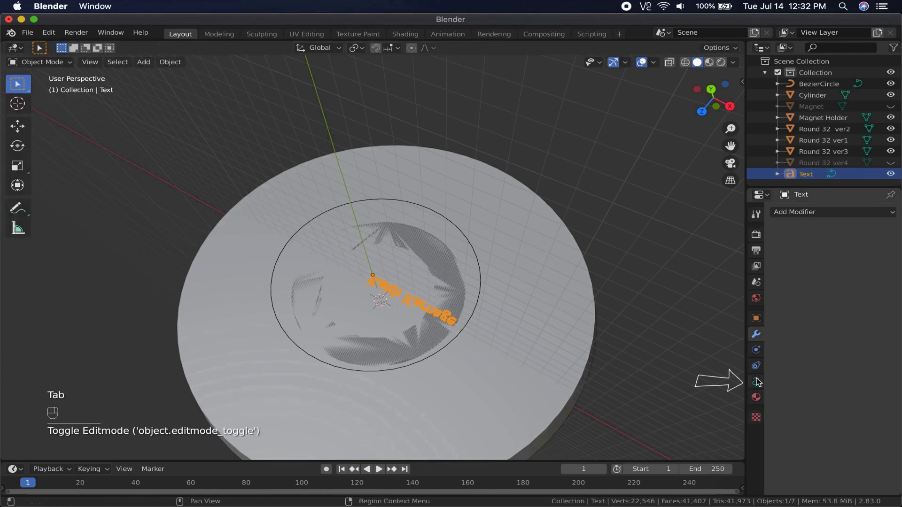
pyautogui.click(755, 382)
# - Load Bangers-Regular.ttf from Library/Fonts as the text's regular font
pyautogui.scroll(-6, 820, 319)
pyautogui.click(773, 315)
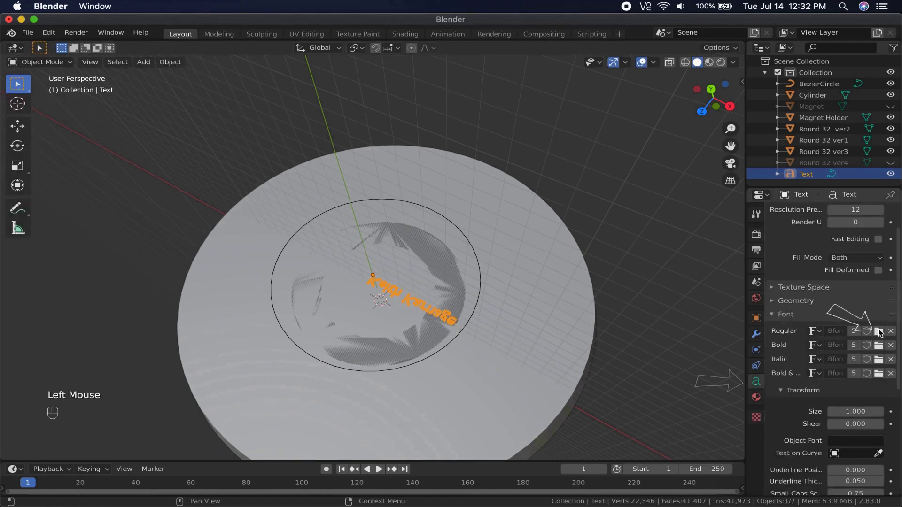
pyautogui.click(878, 331)
pyautogui.click(164, 181)
pyautogui.doubleClick(332, 204)
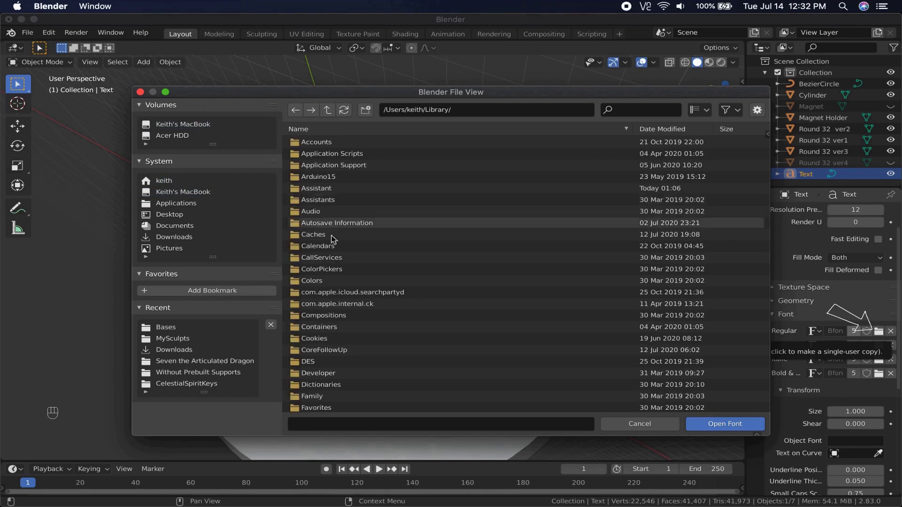
pyautogui.scroll(-2, 332, 329)
pyautogui.doubleClick(332, 373)
pyautogui.doubleClick(332, 272)
# - Try a text size of 10, then reset the size value
pyautogui.scroll(2, 441, 302)
pyautogui.scroll(-3, 442, 302)
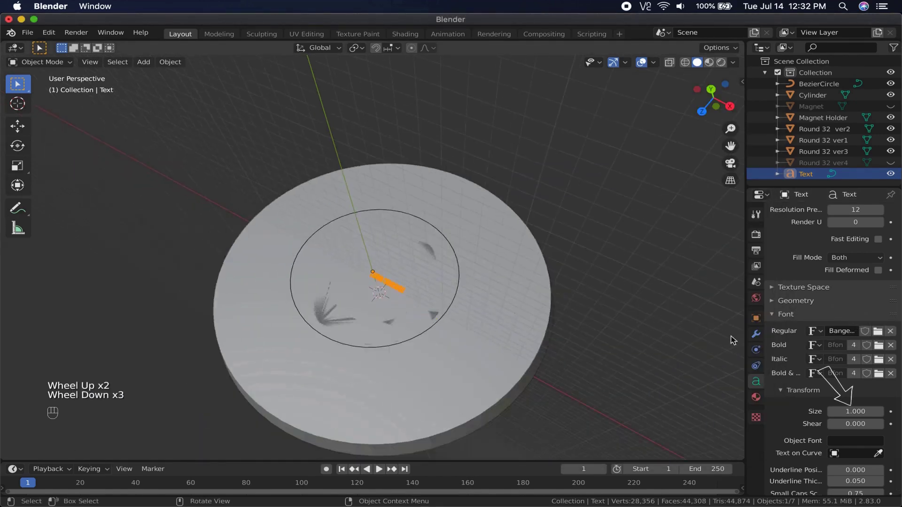
pyautogui.scroll(-3, 836, 329)
pyautogui.click(855, 377)
pyautogui.write('10')
pyautogui.press('Return')
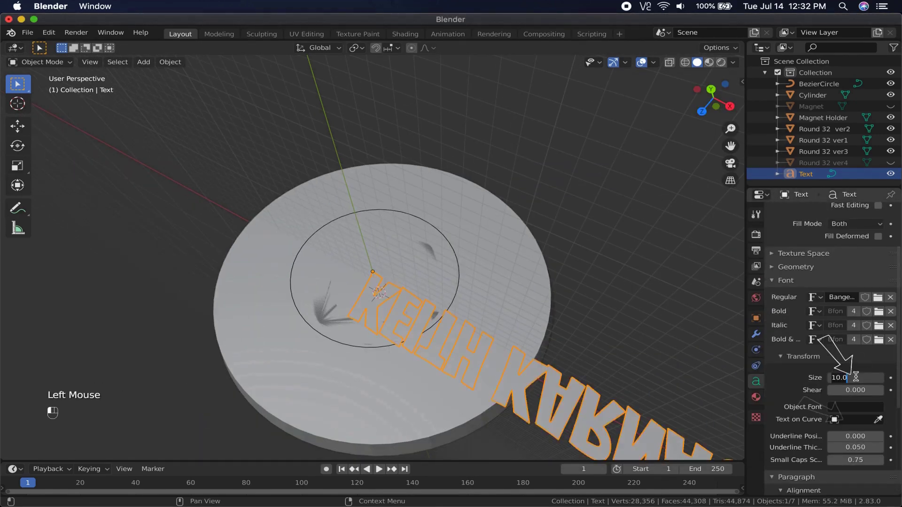
pyautogui.press('BackSpace')
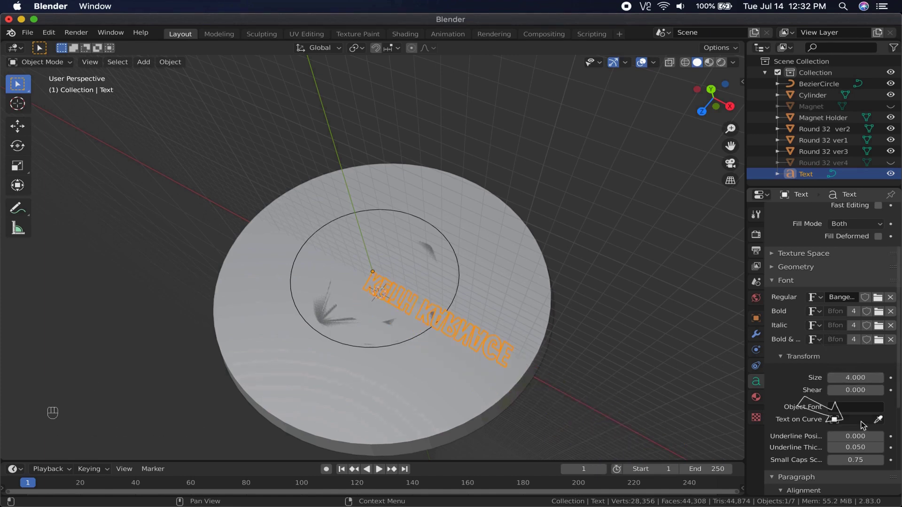
# - Make the text follow the BezierCircle and spread the letters slightly further apart
pyautogui.click(862, 423)
pyautogui.click(789, 301)
pyautogui.scroll(3, 298, 215)
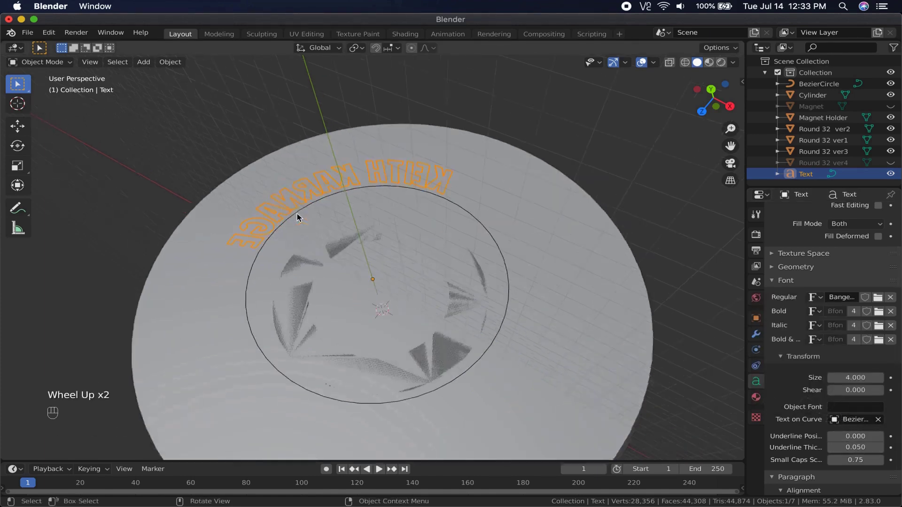
pyautogui.moveTo(297, 215); pyautogui.dragTo(323, 206, button='middle')
pyautogui.scroll(-13, 858, 413)
pyautogui.click(879, 407)
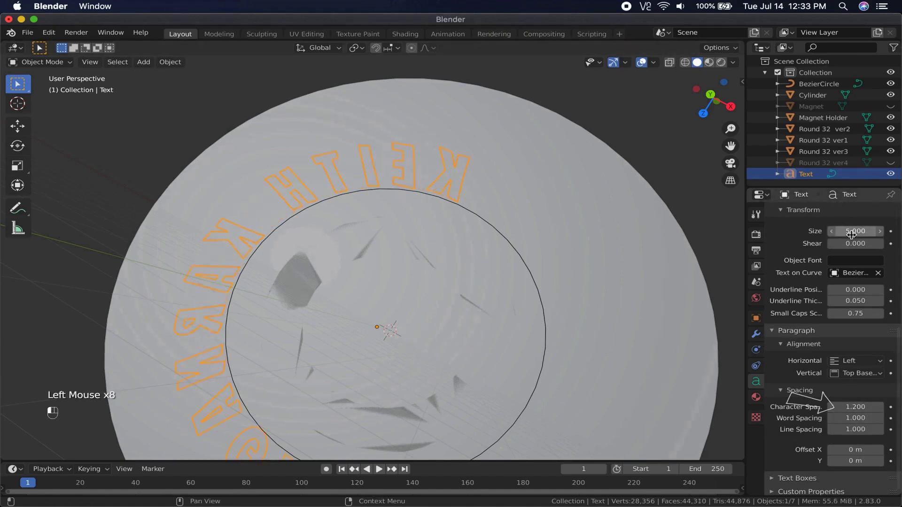
# - Duplicate the curved text object and hide the copy as a backup
pyautogui.scroll(-8, 376, 282)
pyautogui.moveTo(376, 282); pyautogui.dragTo(350, 352, button='middle')
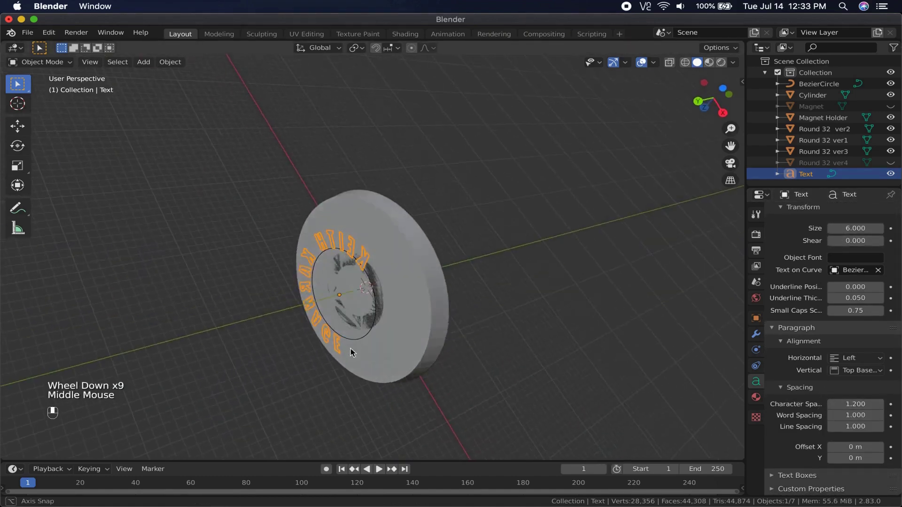
pyautogui.scroll(4, 373, 324)
pyautogui.click(372, 325)
pyautogui.click(354, 266)
pyautogui.hotkey('shift', 'd')
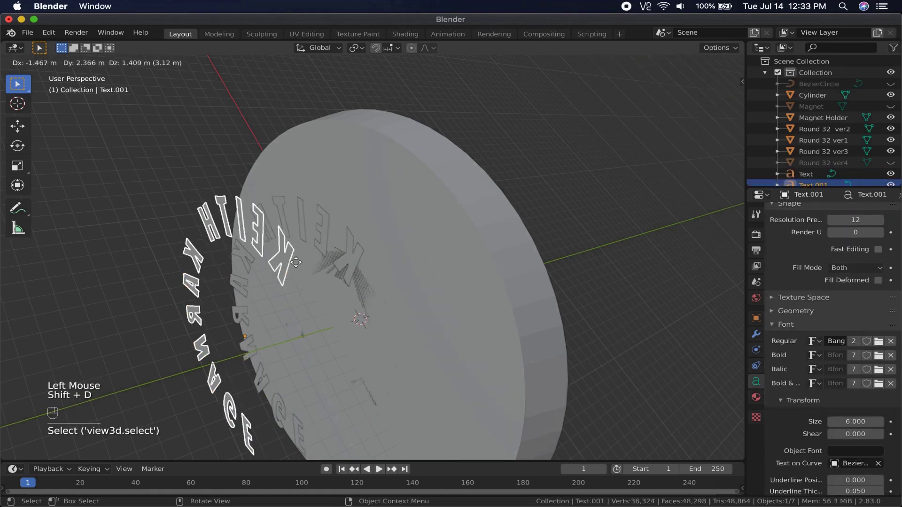
pyautogui.press('h')
pyautogui.click(348, 262)
# - Convert the text to a mesh and extrude all the letter geometry
pyautogui.rightClick(347, 261)
pyautogui.moveTo(348, 262)
pyautogui.click(338, 237)
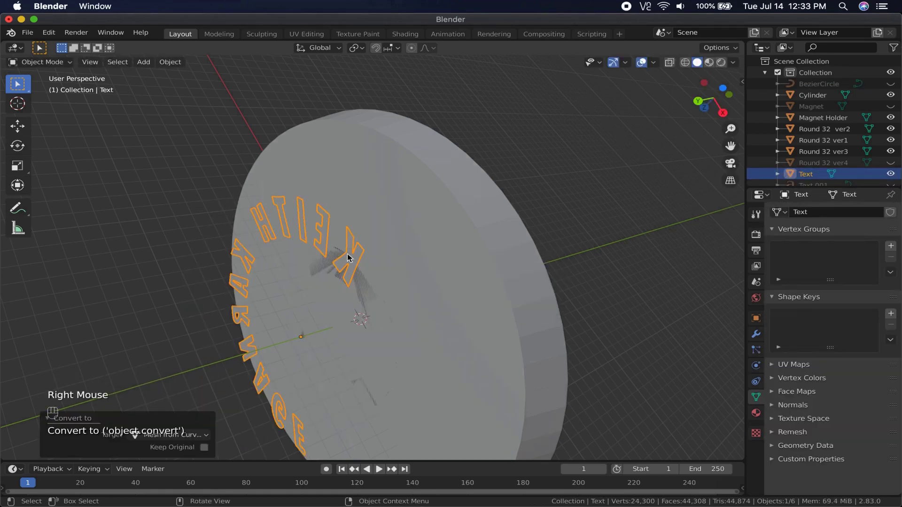
pyautogui.press('Tab')
pyautogui.press('a')
pyautogui.press('e')
pyautogui.click(394, 240)
pyautogui.press('Tab')
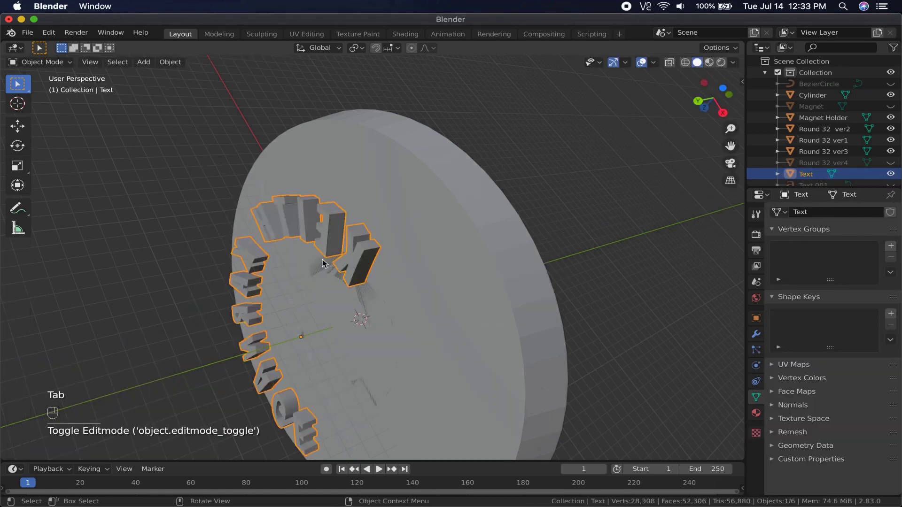
pyautogui.moveTo(369, 337); pyautogui.dragTo(430, 261, button='middle')
# - Switch to Sculpt Mode and remesh the lettering at voxel size 0.025
pyautogui.click(42, 62)
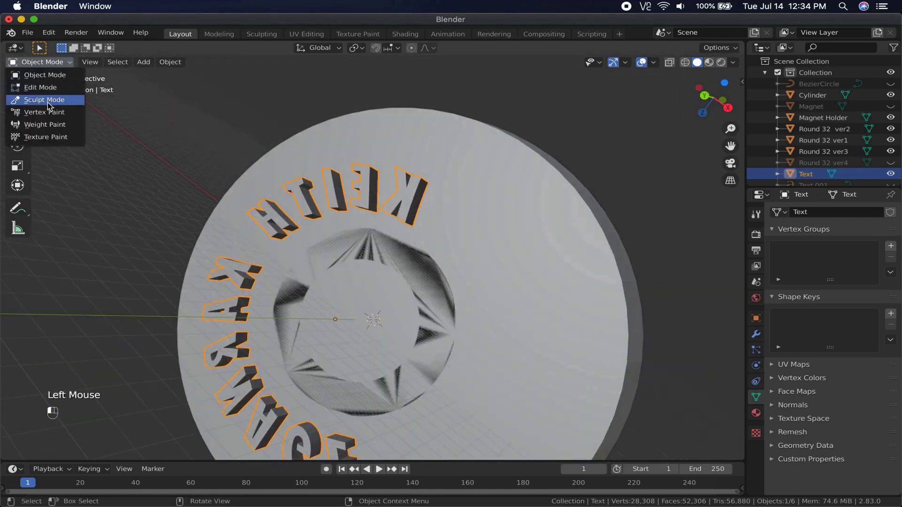
pyautogui.click(41, 97)
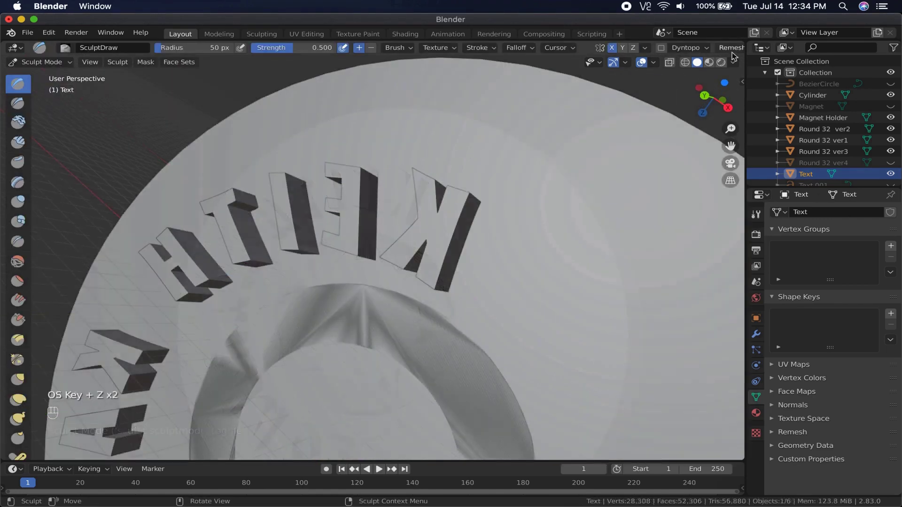
pyautogui.click(731, 49)
pyautogui.click(750, 66)
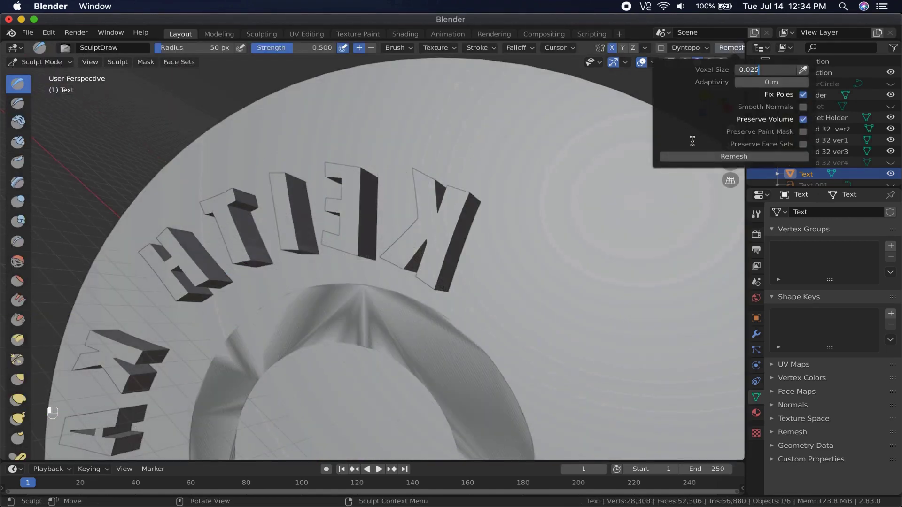
pyautogui.click(705, 156)
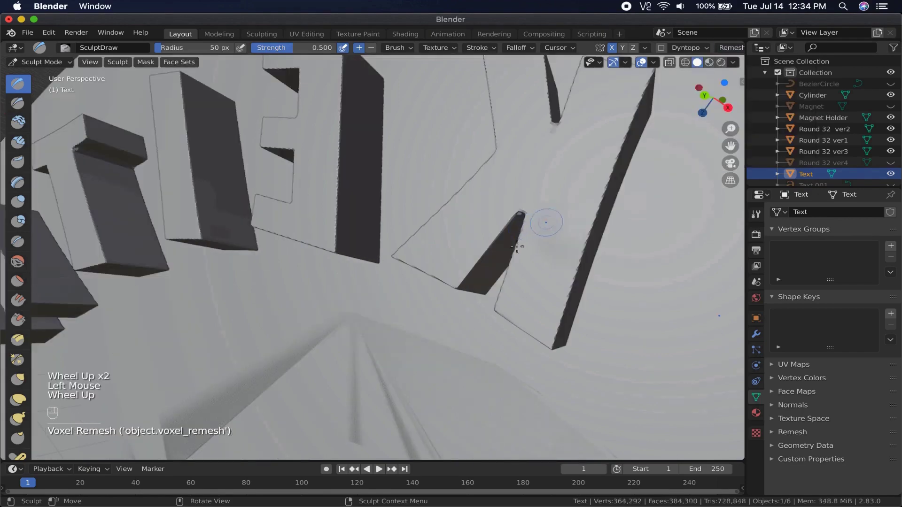
pyautogui.press('Tab')
pyautogui.scroll(-2, 551, 180)
pyautogui.press('Tab')
pyautogui.scroll(-1, 441, 183)
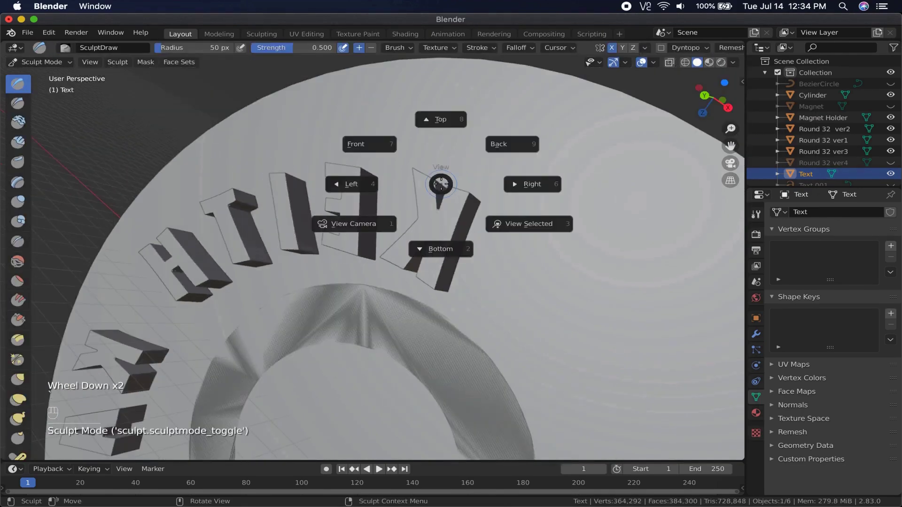
# - Smooth the lettering with the Smooth brush at radius 344 px, strength 0.415
pyautogui.click(440, 120)
pyautogui.moveTo(441, 119); pyautogui.dragTo(475, 228, button='middle')
pyautogui.click(451, 228)
pyautogui.hotkey('shift', 'f')
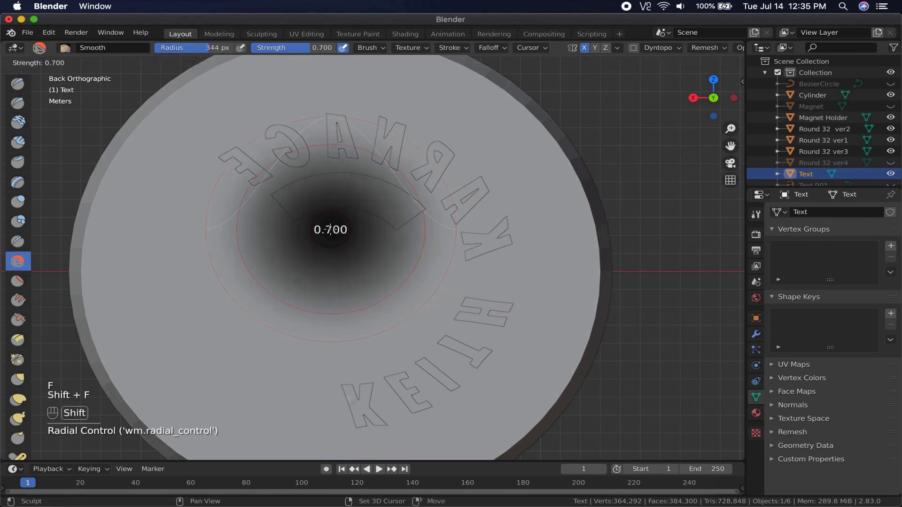
pyautogui.click(278, 158)
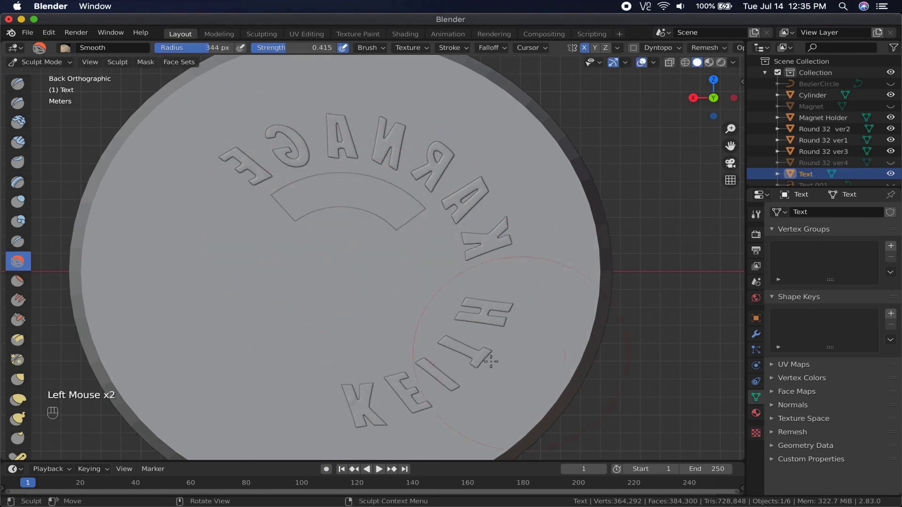
pyautogui.moveTo(605, 315)
pyautogui.mouseDown(button='middle')
pyautogui.moveTo(408, 342)
pyautogui.moveTo(549, 351)
pyautogui.moveTo(422, 235)
pyautogui.moveTo(405, 149)
pyautogui.mouseUp(button='middle')
# - Return to Object Mode and move the lettering along the Y axis
pyautogui.click(23, 63)
pyautogui.click(33, 74)
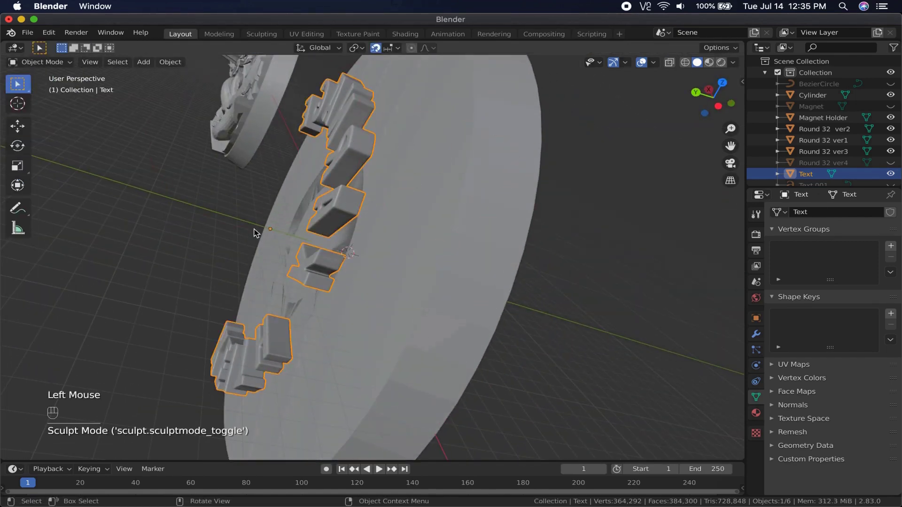
pyautogui.press('g')
pyautogui.press('y')
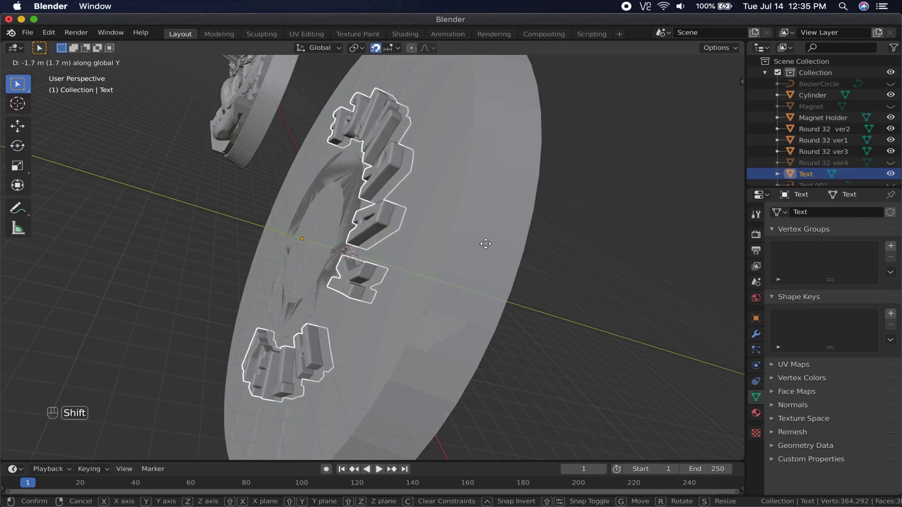
pyautogui.click(484, 244)
pyautogui.scroll(-2, 474, 245)
pyautogui.moveTo(474, 246); pyautogui.dragTo(485, 275, button='middle')
# - Add a Boolean Union with Text to the cylinder, hide Text, and apply it
pyautogui.click(485, 276)
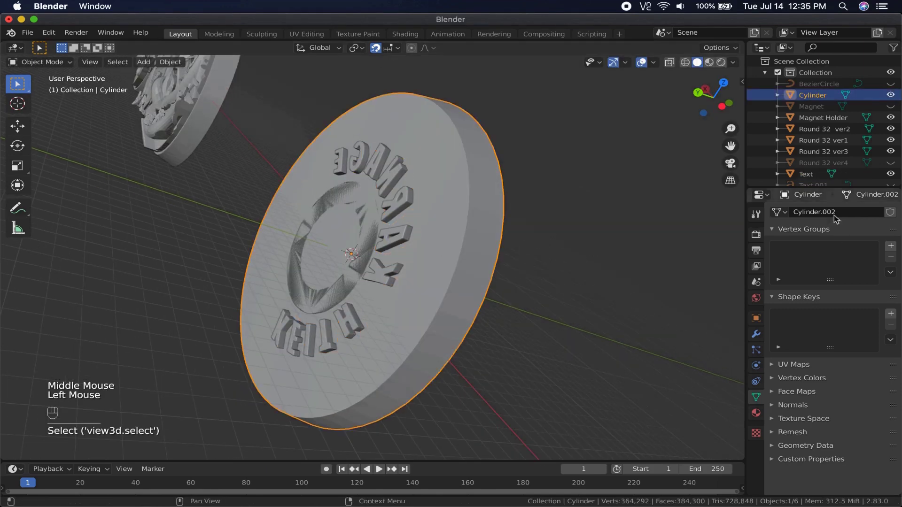
pyautogui.click(756, 334)
pyautogui.click(792, 214)
pyautogui.click(658, 263)
pyautogui.click(799, 274)
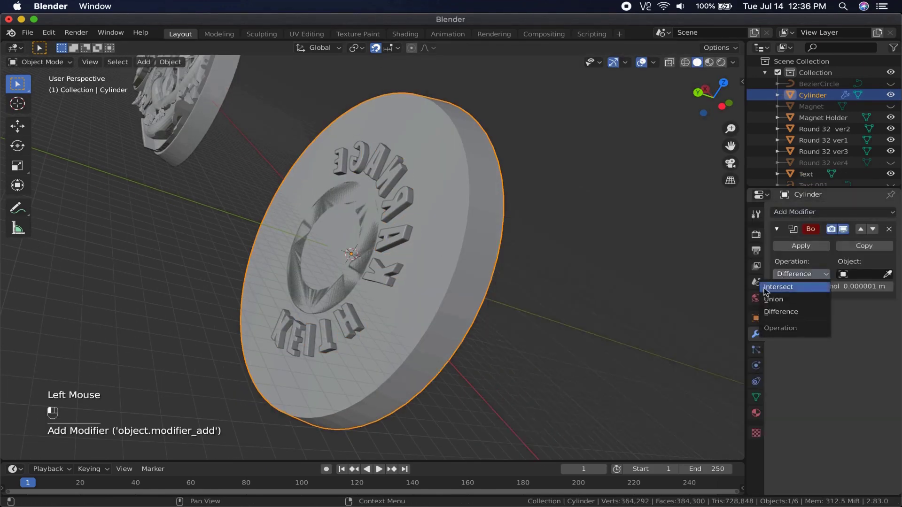
pyautogui.click(849, 276)
pyautogui.click(767, 358)
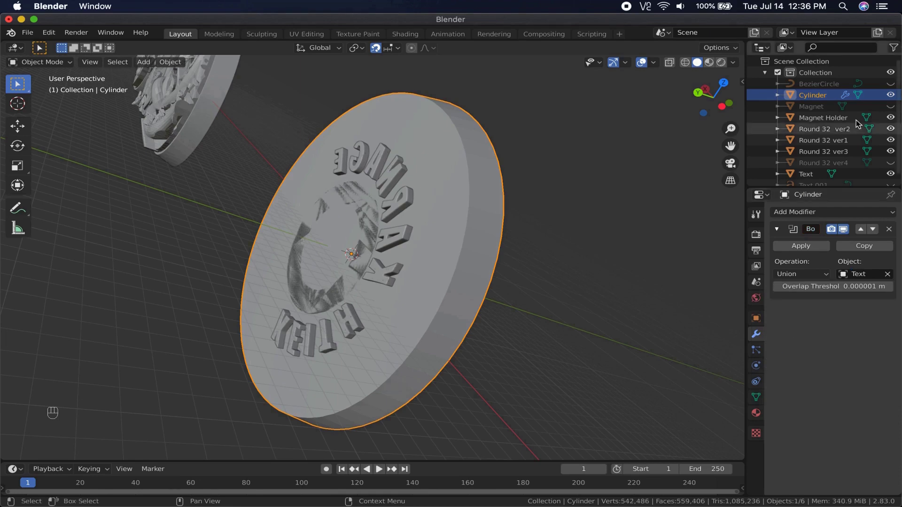
pyautogui.click(891, 175)
pyautogui.click(447, 241)
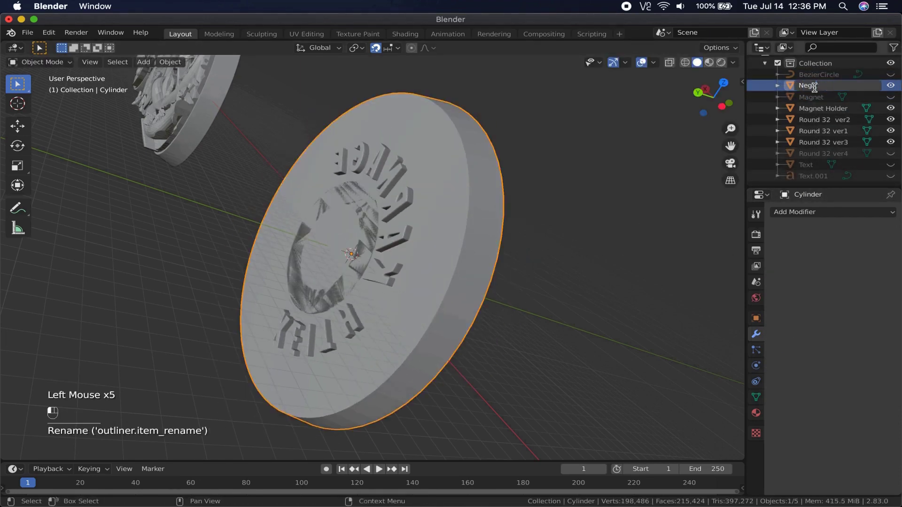
# - Hide the NegativeSpace shape and the Magnet Holder
pyautogui.click(890, 108)
pyautogui.click(890, 96)
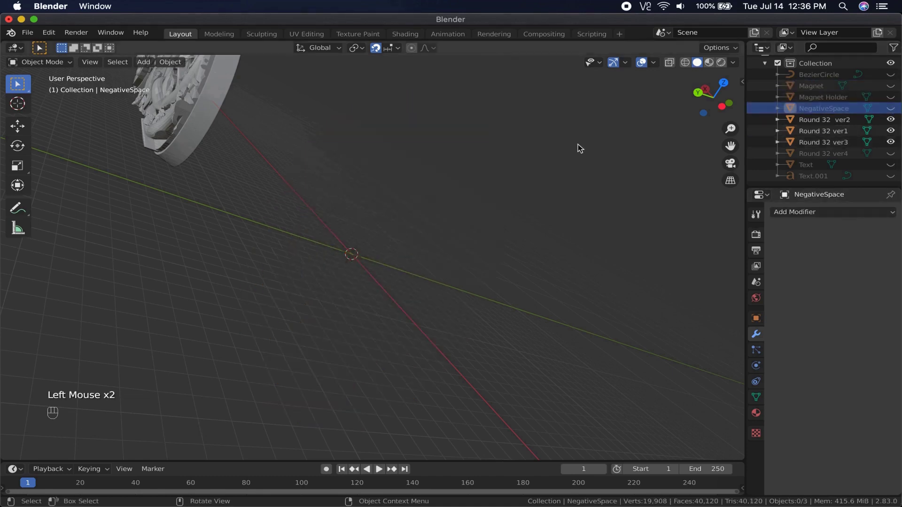
pyautogui.scroll(-4, 578, 147)
pyautogui.scroll(1, 578, 147)
pyautogui.scroll(-2, 578, 147)
# - Show Round 32 ver4 and apply a Boolean Difference with NegativeSpace to it
pyautogui.click(891, 153)
pyautogui.moveTo(288, 311); pyautogui.dragTo(422, 227, button='middle')
pyautogui.click(423, 227)
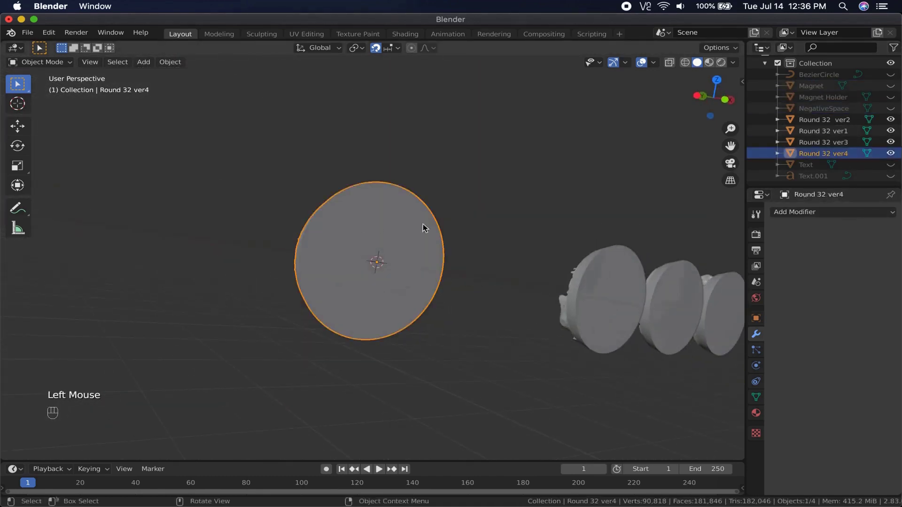
pyautogui.click(832, 212)
pyautogui.click(653, 262)
pyautogui.click(862, 274)
pyautogui.click(798, 312)
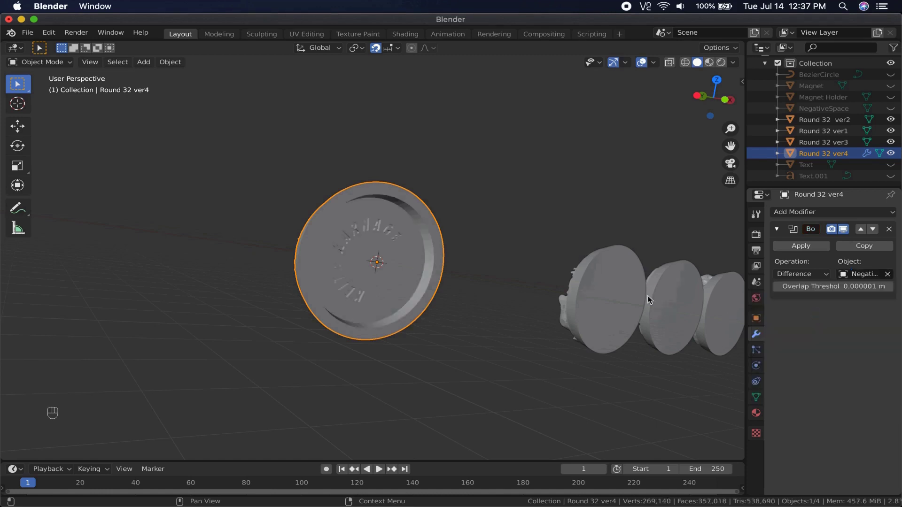
pyautogui.moveTo(647, 297); pyautogui.dragTo(467, 275, button='middle')
pyautogui.click(801, 246)
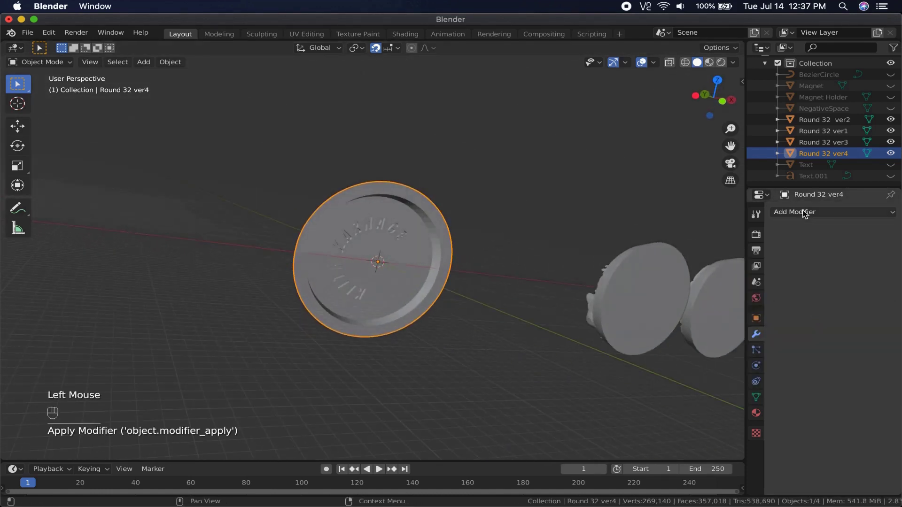
# - Add a second Boolean on the base targeting the Magnet Holder
pyautogui.click(805, 212)
pyautogui.click(652, 262)
pyautogui.click(859, 276)
pyautogui.click(808, 300)
# - Hide Round 32 ver4 and scale the Magnet Holder mesh to 0.9 except along Y
pyautogui.scroll(8, 350, 235)
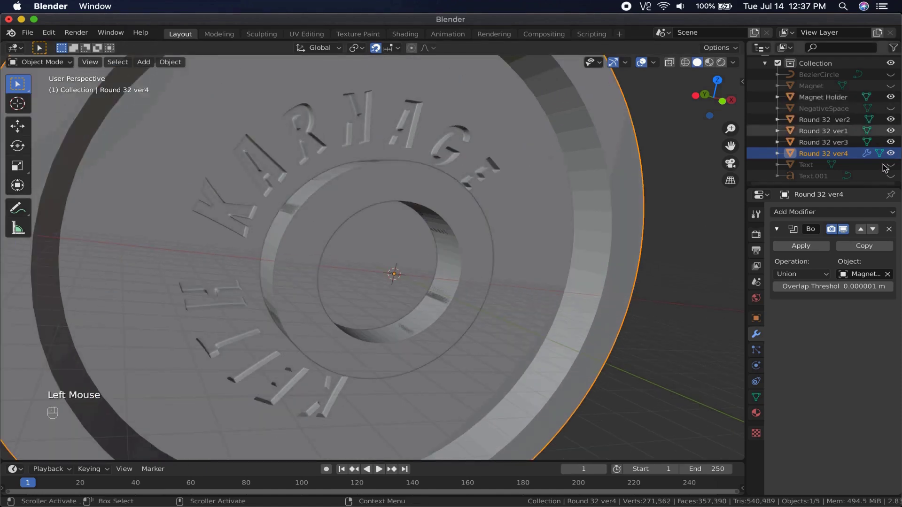
pyautogui.click(891, 153)
pyautogui.click(445, 204)
pyautogui.press('Tab')
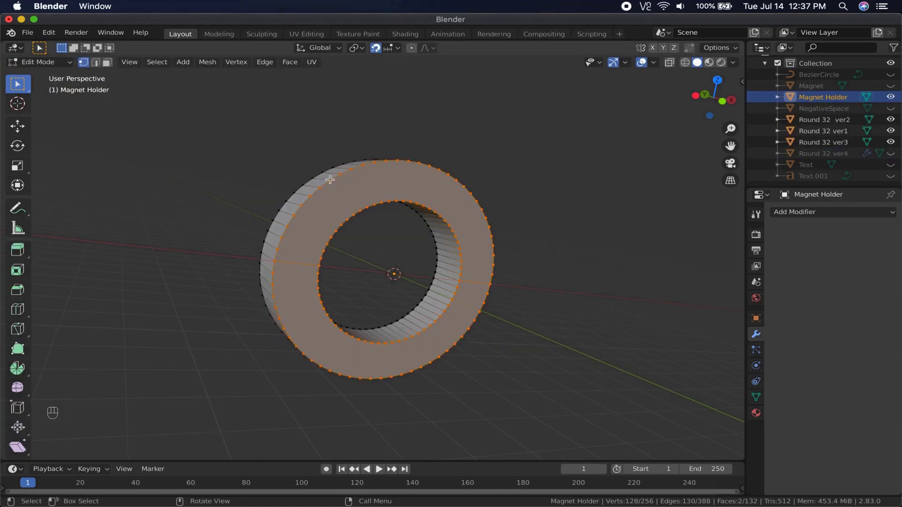
pyautogui.hotkey('shift', 'y')
pyautogui.write('0.9')
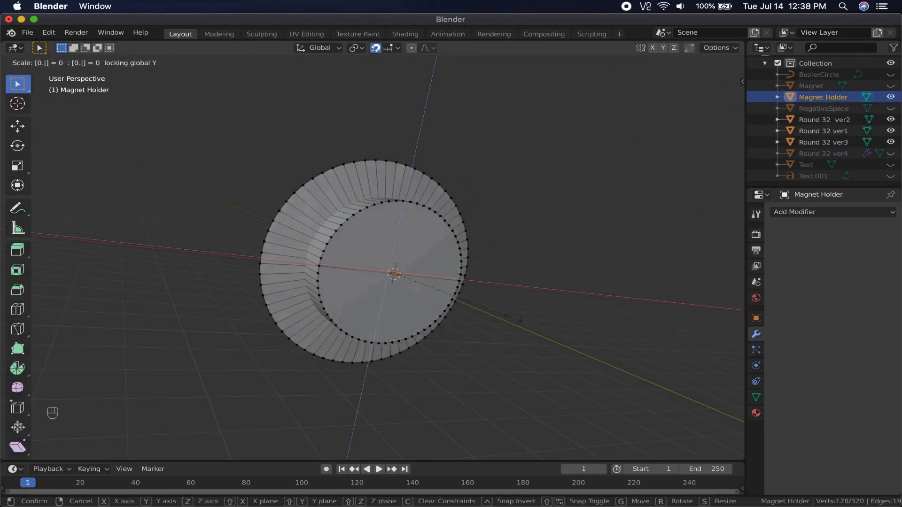
pyautogui.press('Return')
pyautogui.press('Tab')
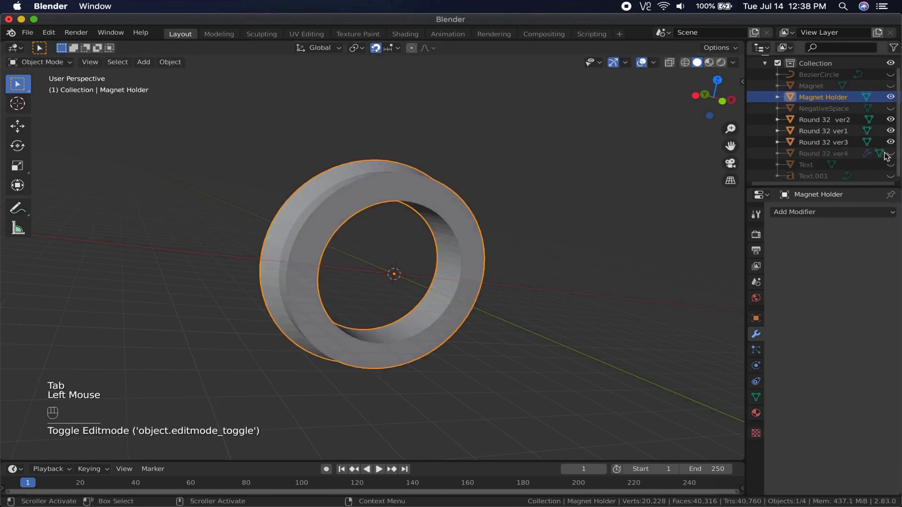
# - Hide Magnet Holder, show Round 32 ver4, and apply its Union Boolean
pyautogui.click(890, 97)
pyautogui.click(890, 154)
pyautogui.scroll(-3, 458, 232)
pyautogui.click(458, 233)
pyautogui.click(459, 276)
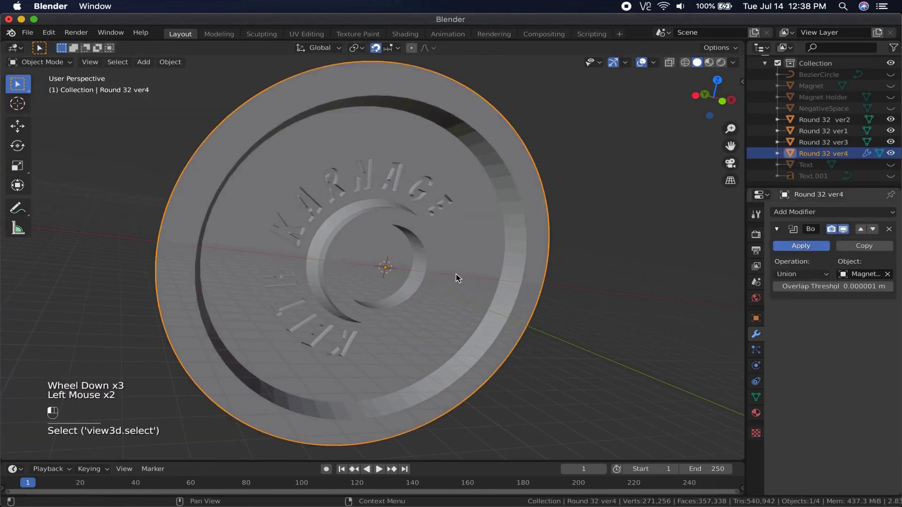
pyautogui.hotkey('ctrl', 'a')
# - Inspect the merged base, then hide Round 32 ver4 and switch to front view
pyautogui.moveTo(429, 266); pyautogui.dragTo(438, 248, button='middle')
pyautogui.click(439, 247)
pyautogui.press('g')
pyautogui.press('Escape')
pyautogui.scroll(-1, 320, 288)
pyautogui.scroll(1, 321, 288)
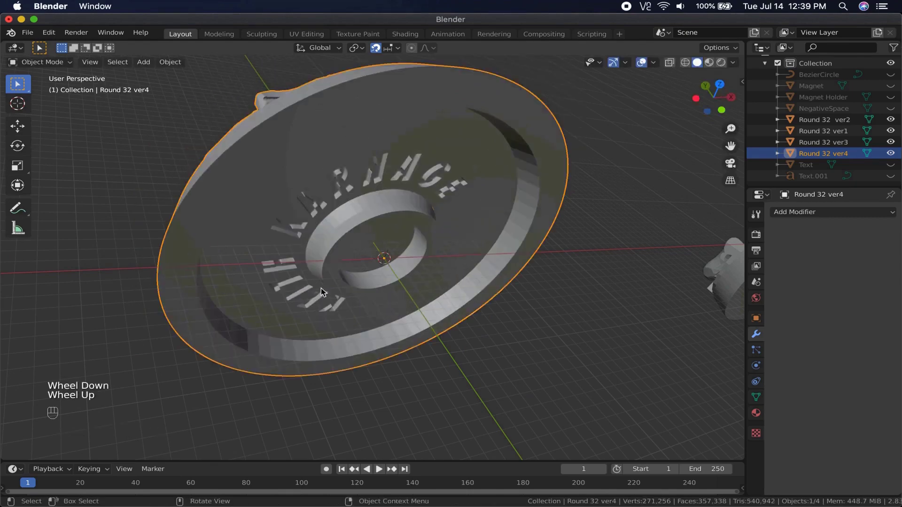
pyautogui.scroll(-3, 320, 288)
pyautogui.click(886, 153)
pyautogui.press('KP_1')
pyautogui.scroll(-2, 488, 251)
# - Delete the unwanted faces from Round 32 ver3 and Round 32 ver1
pyautogui.press('a')
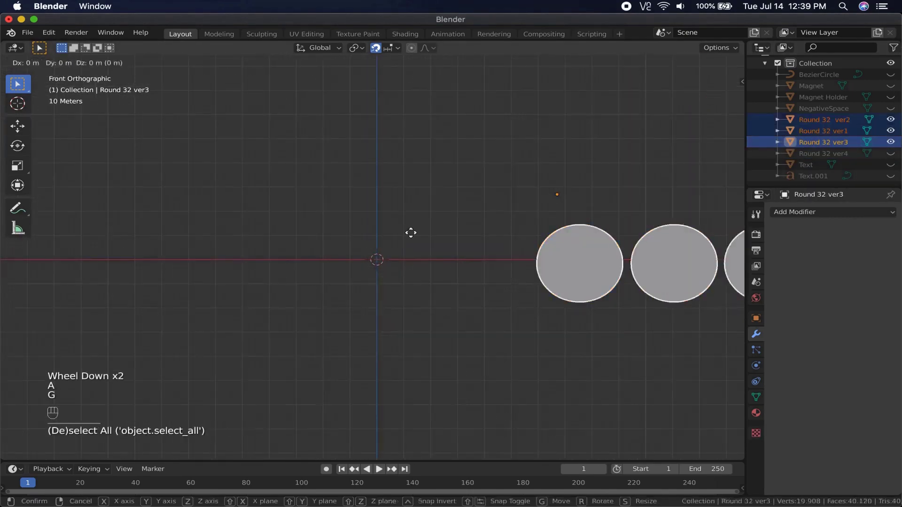
pyautogui.press('Tab')
pyautogui.scroll(4, 411, 234)
pyautogui.keyDown('shift'); pyautogui.moveTo(411, 234); pyautogui.dragTo(395, 262, button='middle'); pyautogui.keyUp('shift')
pyautogui.press('x')
pyautogui.press('Tab')
pyautogui.click(587, 261)
# - Snap Round 32 ver3's bottom vertex ring to the origin from a top view
pyautogui.press('Tab')
pyautogui.keyDown('shift'); pyautogui.moveTo(517, 263); pyautogui.dragTo(386, 290, button='middle'); pyautogui.keyUp('shift')
pyautogui.press('x')
pyautogui.press('KP_7')
pyautogui.scroll(3, 386, 289)
pyautogui.scroll(4, 526, 277)
pyautogui.keyDown('shift'); pyautogui.moveTo(525, 277); pyautogui.dragTo(362, 278, button='middle'); pyautogui.keyUp('shift')
pyautogui.click(362, 277)
# - Snap Round 32 ver1's bottom vertex ring to the origin and reset its origin
pyautogui.press('Tab')
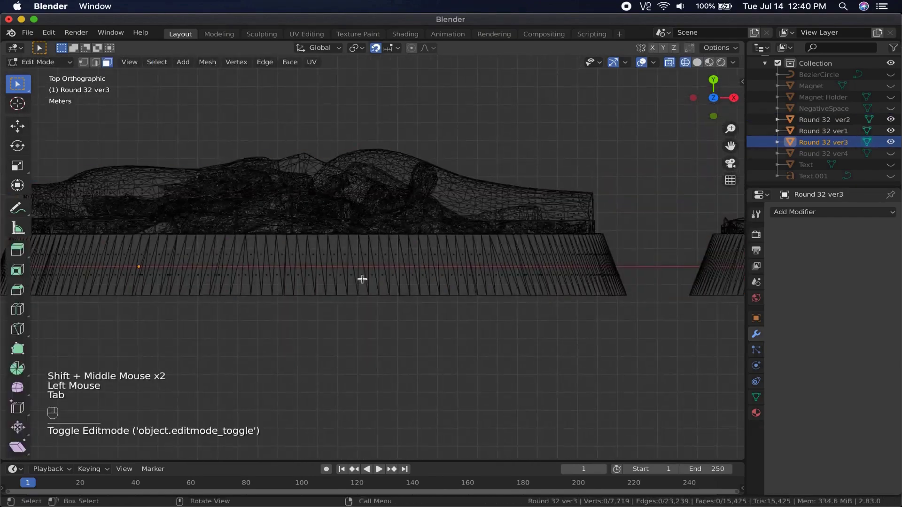
pyautogui.press('1')
pyautogui.moveTo(50, 322); pyautogui.dragTo(715, 295)
pyautogui.hotkey('shift', 's')
pyautogui.press('2')
pyautogui.press('Tab')
pyautogui.press('Tab')
pyautogui.moveTo(57, 310); pyautogui.dragTo(714, 221)
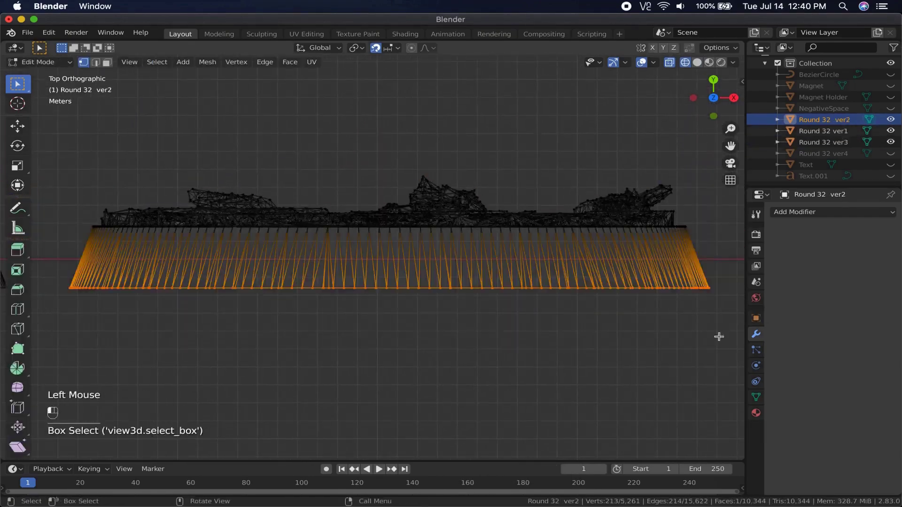
pyautogui.scroll(-2, 423, 263)
pyautogui.keyDown('shift'); pyautogui.moveTo(423, 263); pyautogui.dragTo(85, 267, button='middle'); pyautogui.keyUp('shift')
# - Select Round 32 ver2 and view it from the front in solid shading
pyautogui.press('Tab')
pyautogui.rightClick(444, 245)
pyautogui.click(540, 256)
pyautogui.hotkey('shift', 's')
pyautogui.click(277, 210)
pyautogui.press('`')
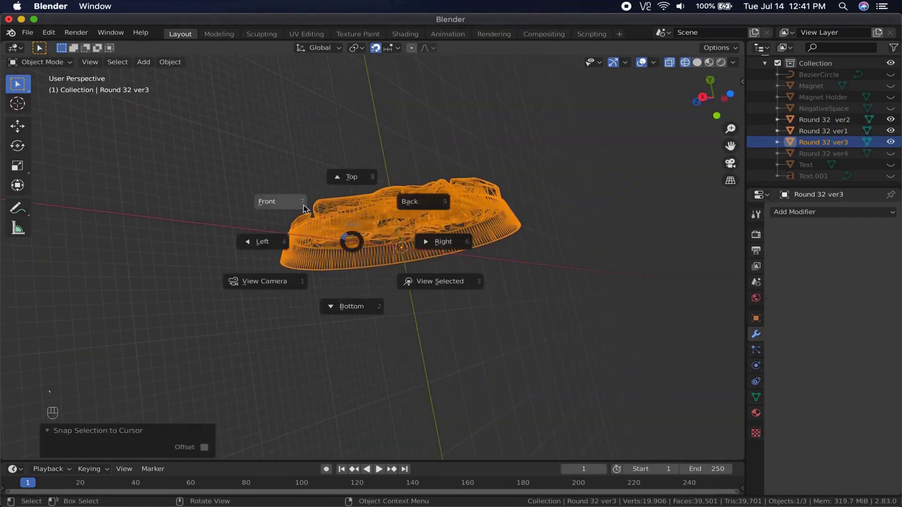
pyautogui.hotkey('shift', 's')
pyautogui.press('f')
pyautogui.hotkey('shift', 'z')
# - Apply the lettering-cut and Magnet Holder union Booleans to Round 32 ver2
pyautogui.press('Tab')
pyautogui.click(789, 235)
pyautogui.click(831, 211)
pyautogui.click(815, 283)
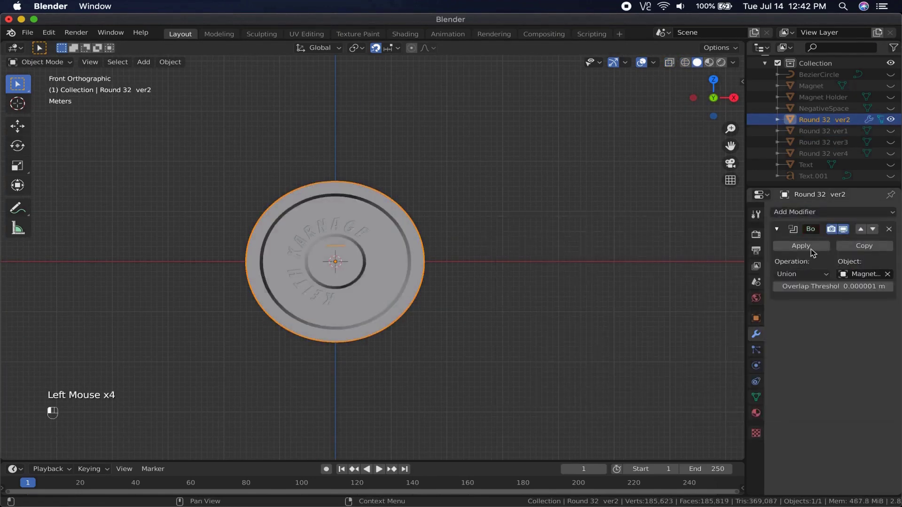
pyautogui.click(811, 249)
pyautogui.press('Tab')
pyautogui.press('a')
pyautogui.press('a')
pyautogui.press('a')
# - Try a magnet-hole Boolean on Round 32 ver1, then remove that modifier
pyautogui.press('Tab')
pyautogui.scroll(-6, 214, 285)
pyautogui.click(433, 198)
pyautogui.press('Tab')
pyautogui.press('Tab')
pyautogui.click(806, 217)
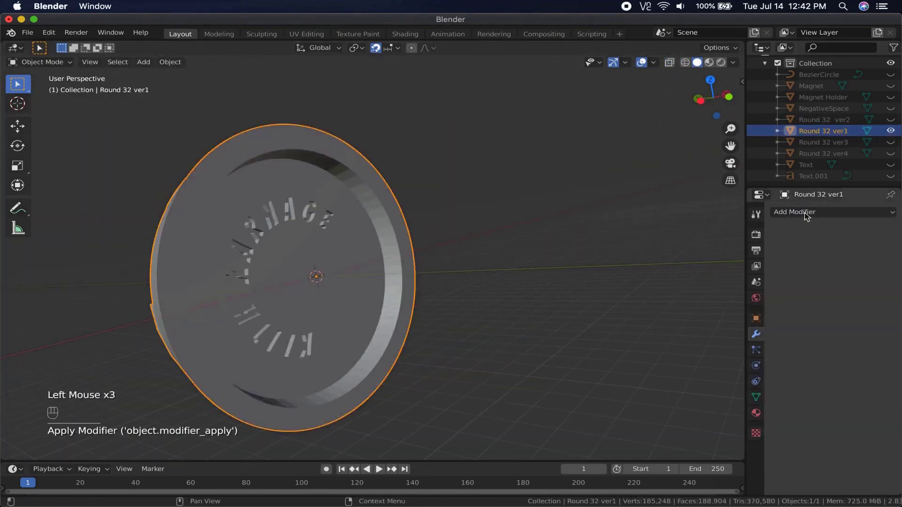
pyautogui.click(394, 248)
pyautogui.moveTo(395, 248); pyautogui.dragTo(284, 291, button='middle')
pyautogui.scroll(-3, 285, 290)
pyautogui.hotkey('ctrl', 'z')
pyautogui.scroll(2, 353, 217)
pyautogui.press('Tab')
pyautogui.rightClick(308, 279)
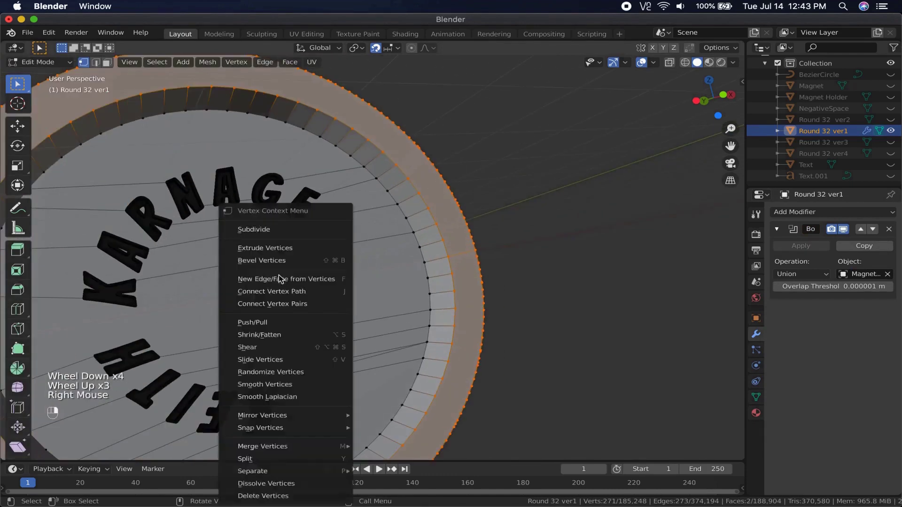
pyautogui.click(309, 278)
pyautogui.press('Tab')
pyautogui.click(888, 228)
# - Add a Boolean modifier to Round 32 ver3, set its target object and apply it
pyautogui.click(823, 142)
pyautogui.click(832, 212)
pyautogui.click(671, 258)
pyautogui.click(789, 234)
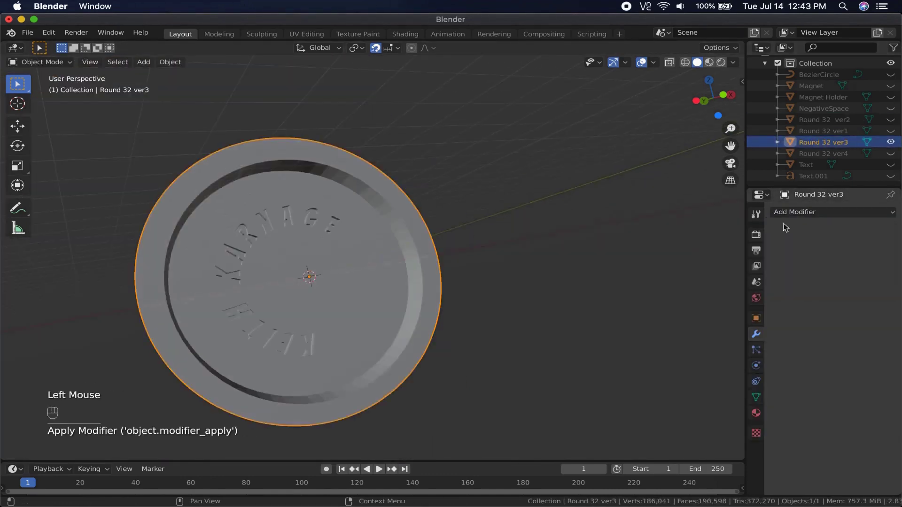
pyautogui.click(815, 302)
pyautogui.click(795, 244)
# - Add a Boolean to ver1, show the Magnet Holder to inspect the hole, then remove it
pyautogui.click(823, 131)
pyautogui.click(832, 212)
pyautogui.click(670, 258)
pyautogui.scroll(3, 282, 282)
pyautogui.moveTo(281, 282); pyautogui.dragTo(250, 334, button='middle')
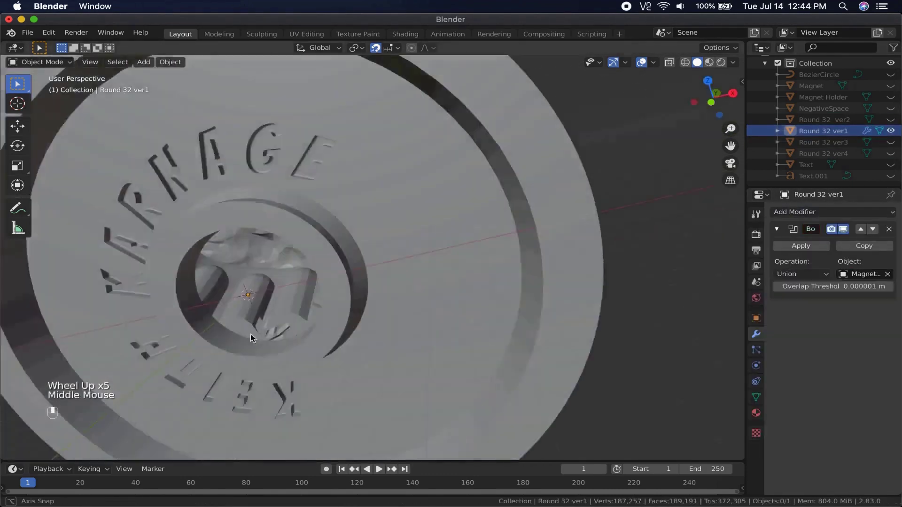
pyautogui.click(890, 97)
pyautogui.click(888, 227)
# - Select the Magnet Holder's vertices in see-through wireframe, then hide the Magnet Holder
pyautogui.hotkey('shift', 'z')
pyautogui.scroll(3, 252, 188)
pyautogui.keyDown('shift'); pyautogui.moveTo(251, 188); pyautogui.dragTo(431, 185, button='middle'); pyautogui.keyUp('shift')
pyautogui.moveTo(430, 185); pyautogui.dragTo(600, 161)
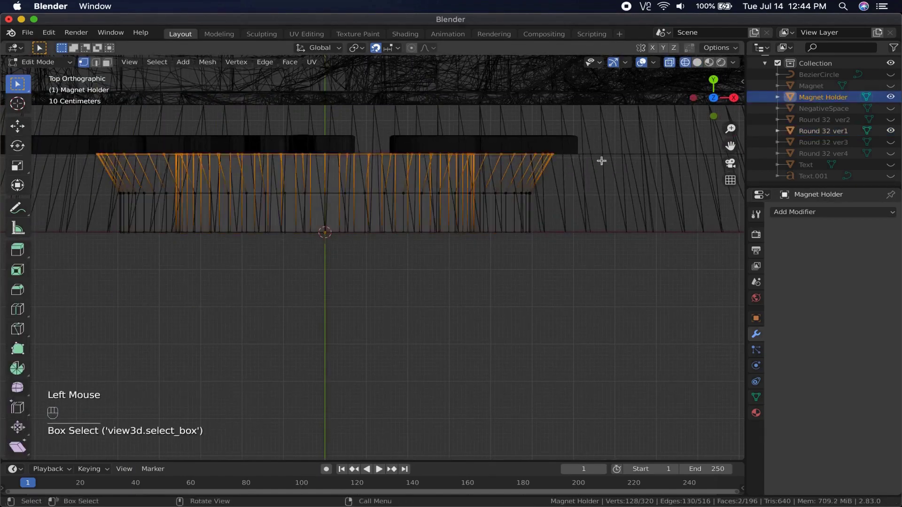
pyautogui.press('Tab')
pyautogui.moveTo(594, 224); pyautogui.dragTo(446, 214, button='middle')
pyautogui.click(890, 96)
# - Give Round 32 ver1 a Boolean modifier targeting the Magnet Holder
pyautogui.click(823, 130)
pyautogui.click(831, 212)
pyautogui.click(639, 259)
pyautogui.click(826, 274)
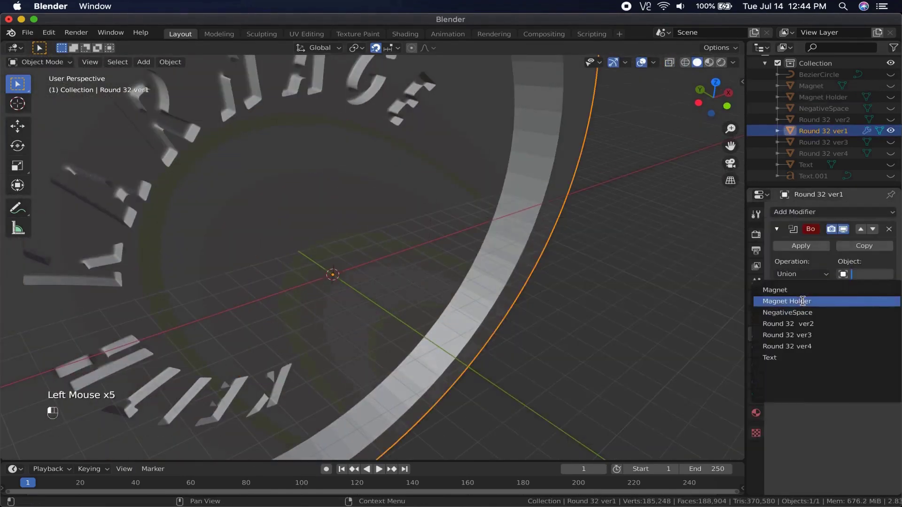
pyautogui.click(782, 296)
# - Select the base's connected geometry, return to Object Mode, and unhide Round 32 ver1
pyautogui.press('Tab')
pyautogui.scroll(-3, 343, 260)
pyautogui.press('Tab')
pyautogui.scroll(3, 344, 259)
pyautogui.click(343, 260)
pyautogui.press('Tab')
pyautogui.press('`')
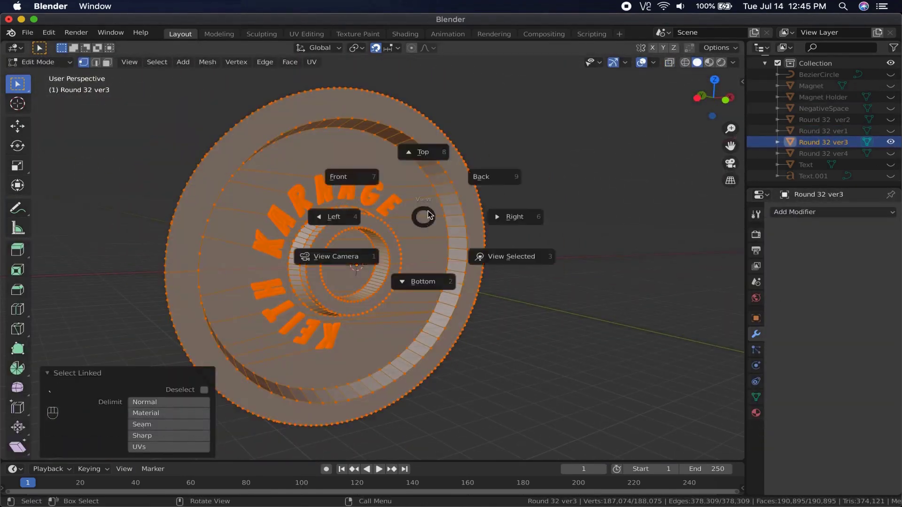
pyautogui.click(823, 142)
pyautogui.scroll(-6, 376, 261)
pyautogui.click(891, 130)
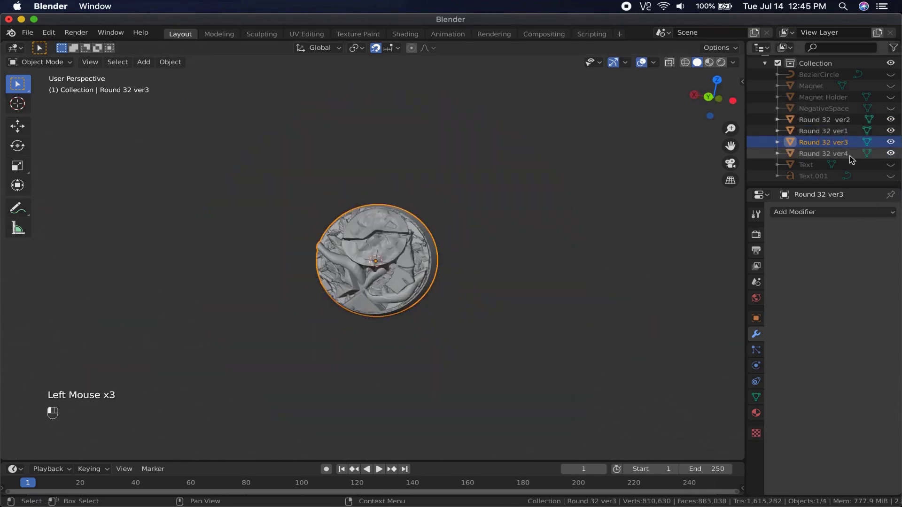
# - Batch-export the selected Round 32 bases as individual STL files into the Desktop folder
pyautogui.click(27, 32)
pyautogui.moveTo(71, 196)
pyautogui.click(219, 250)
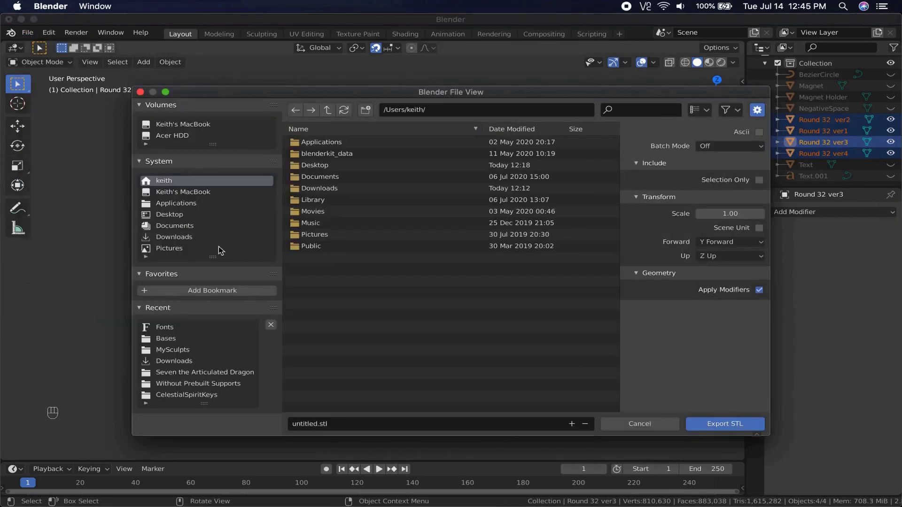
pyautogui.doubleClick(318, 166)
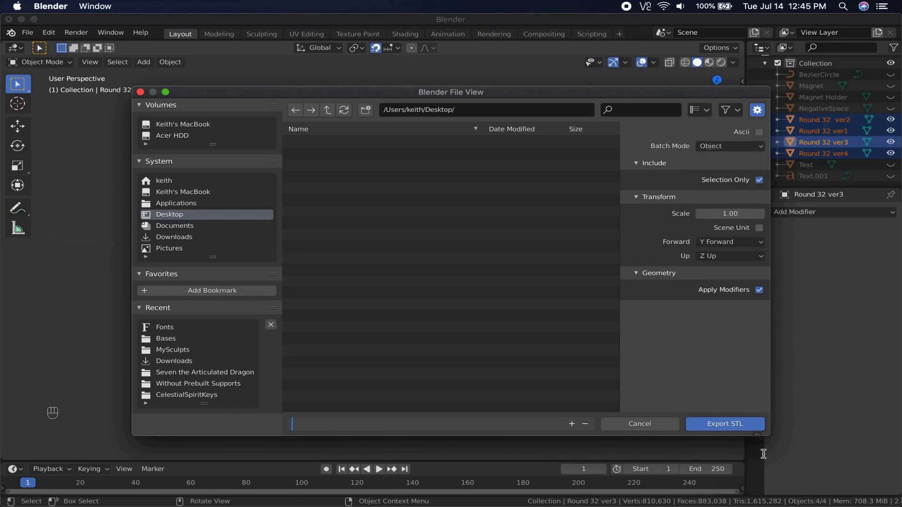
pyautogui.click(730, 426)
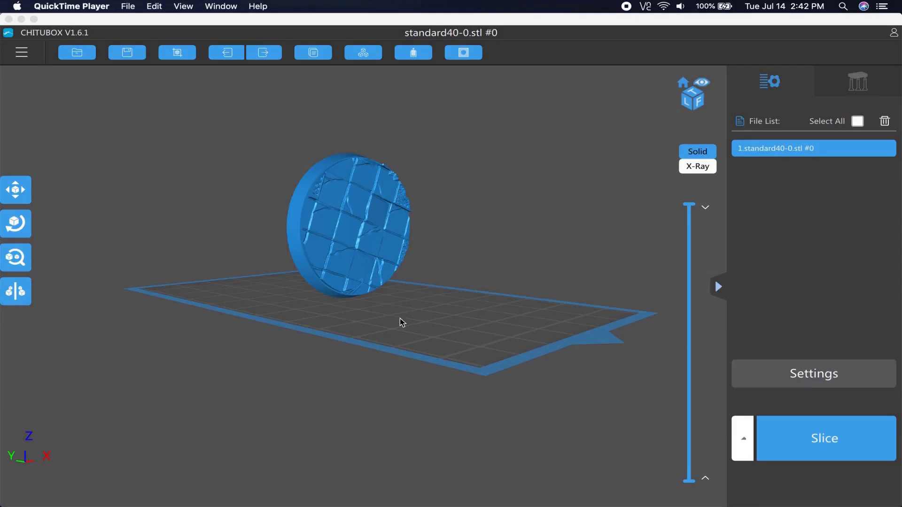
# - Tilt the standard40-0 disc by -45° around the X axis
pyautogui.moveTo(399, 322); pyautogui.dragTo(131, 298)
pyautogui.click(16, 223)
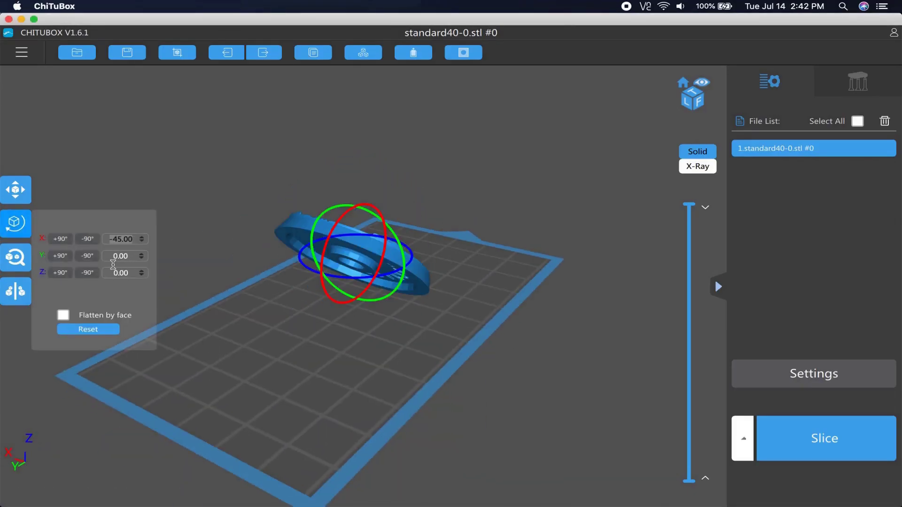
pyautogui.click(16, 223)
pyautogui.moveTo(357, 282); pyautogui.dragTo(385, 248)
pyautogui.scroll(6, 385, 248)
# - In the Supports tab, add two supports under the lettering, viewing the disc from underneath
pyautogui.click(858, 82)
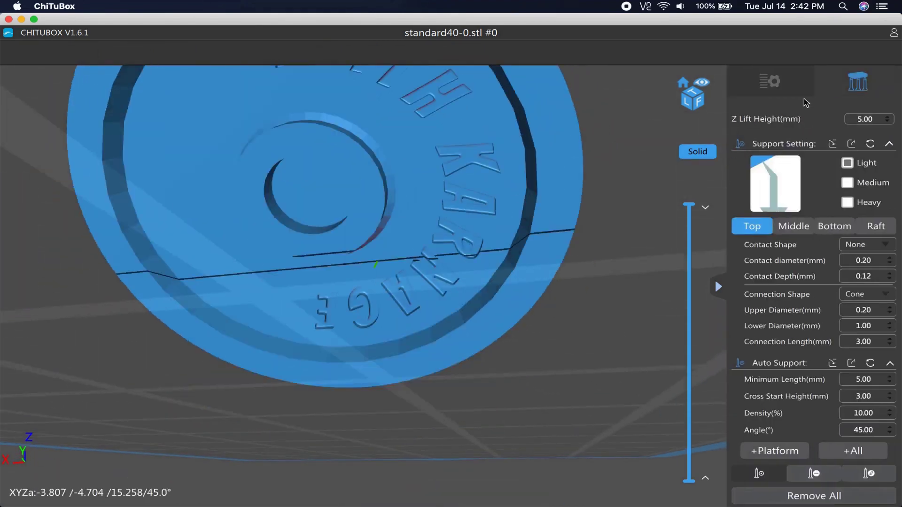
pyautogui.scroll(-5, 493, 346)
pyautogui.moveTo(402, 275); pyautogui.dragTo(515, 368)
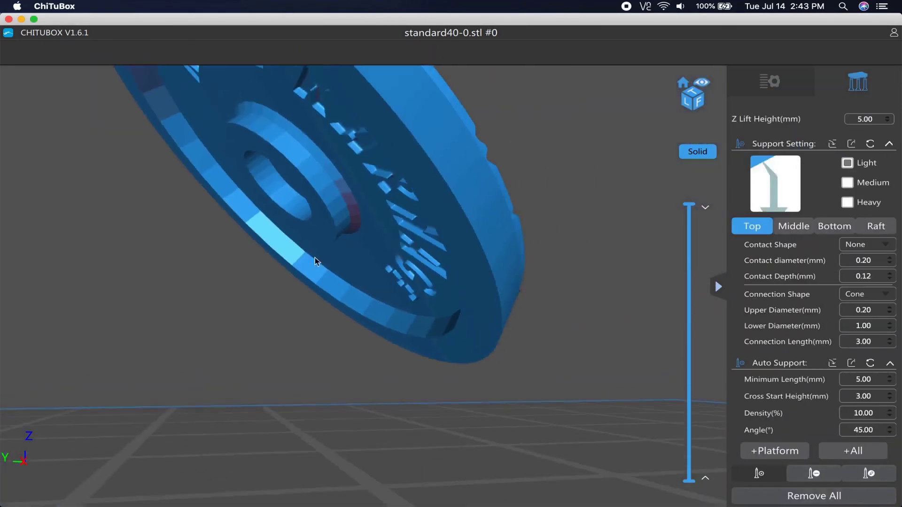
pyautogui.moveTo(315, 258); pyautogui.dragTo(447, 257)
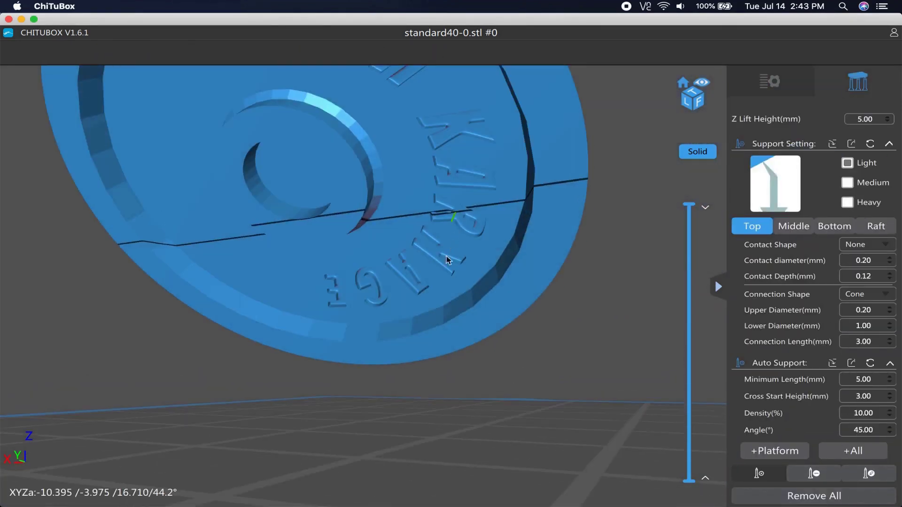
pyautogui.scroll(5, 392, 306)
pyautogui.click(287, 322)
pyautogui.scroll(5, 261, 318)
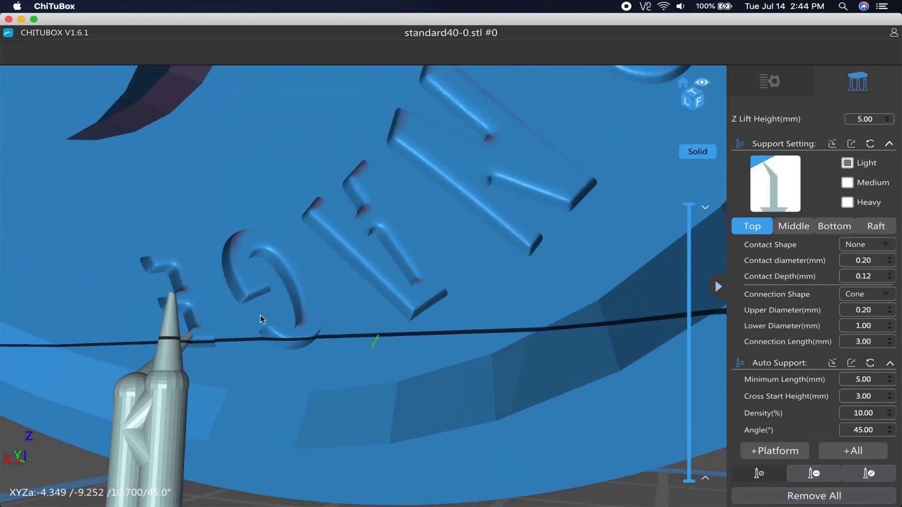
pyautogui.click(411, 292)
pyautogui.moveTo(346, 221); pyautogui.dragTo(417, 168)
pyautogui.scroll(-2, 417, 167)
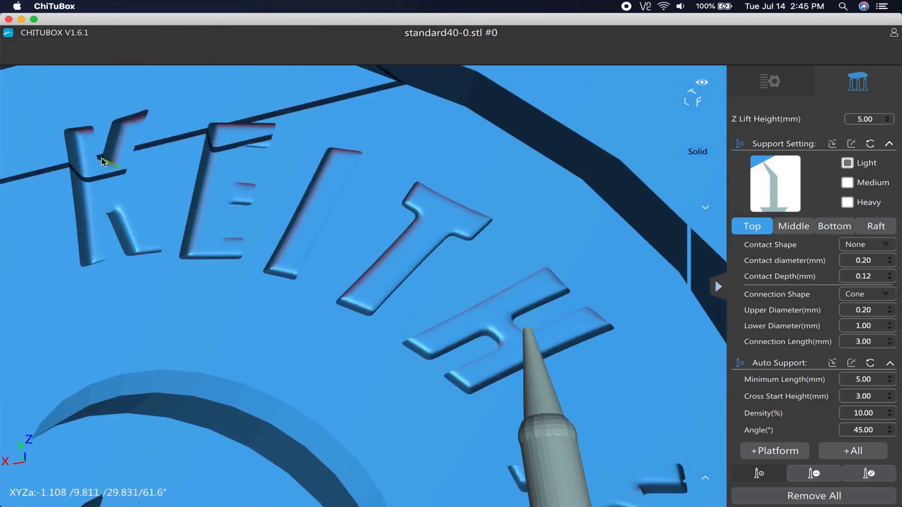
pyautogui.scroll(-5, 525, 333)
pyautogui.moveTo(524, 333); pyautogui.dragTo(470, 338)
pyautogui.scroll(10, 469, 338)
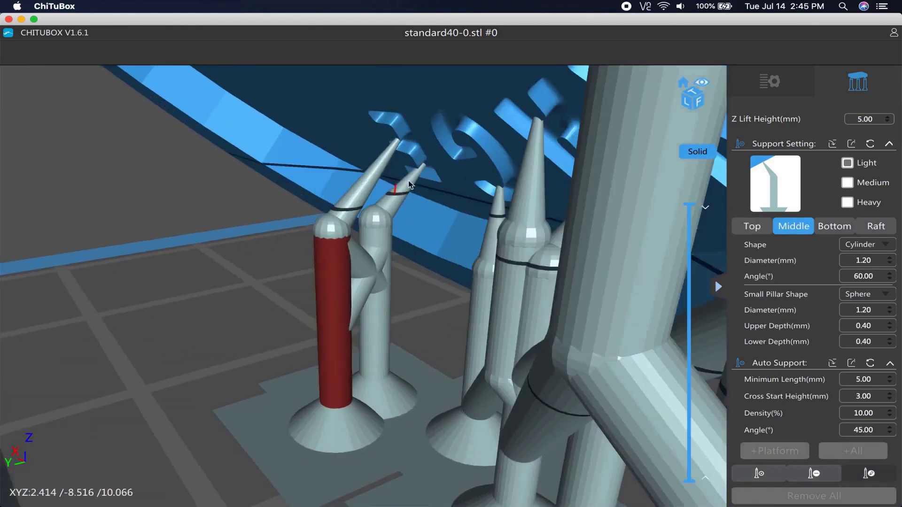
# - Select a slanted support and edit it, checking the pillars from several angles
pyautogui.moveTo(414, 170); pyautogui.dragTo(389, 346)
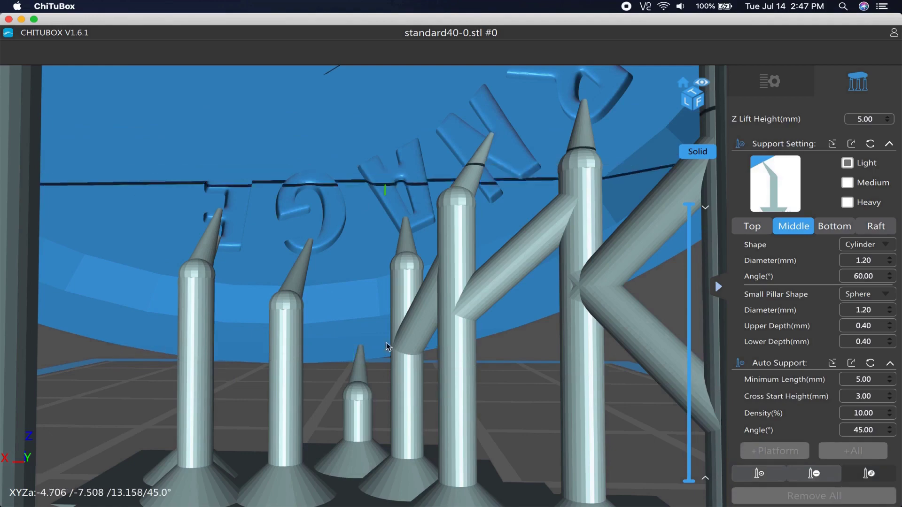
pyautogui.click(361, 423)
pyautogui.moveTo(362, 423); pyautogui.dragTo(248, 130)
pyautogui.click(292, 288)
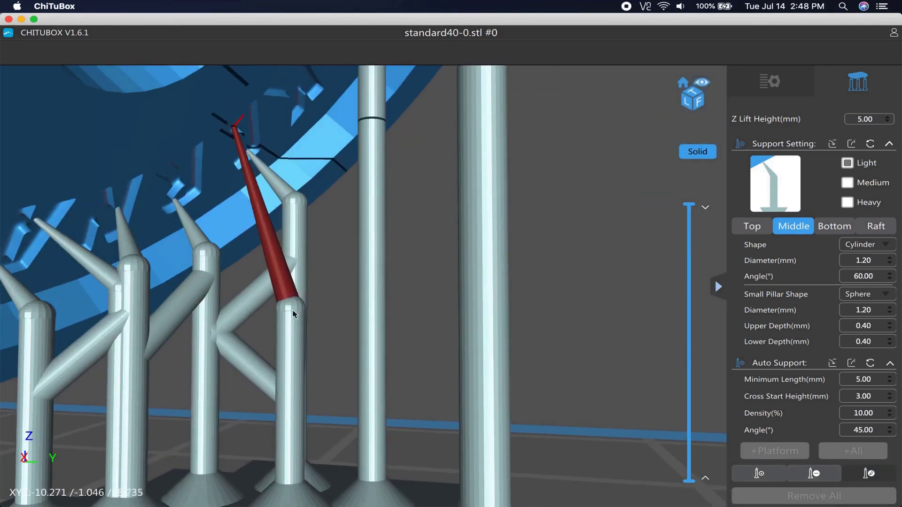
pyautogui.moveTo(292, 310); pyautogui.dragTo(412, 400)
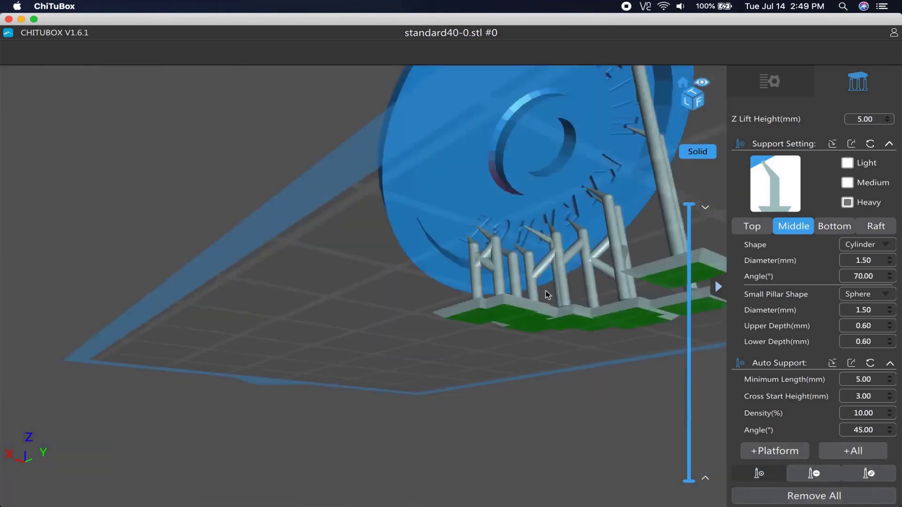
pyautogui.moveTo(546, 291); pyautogui.dragTo(453, 439)
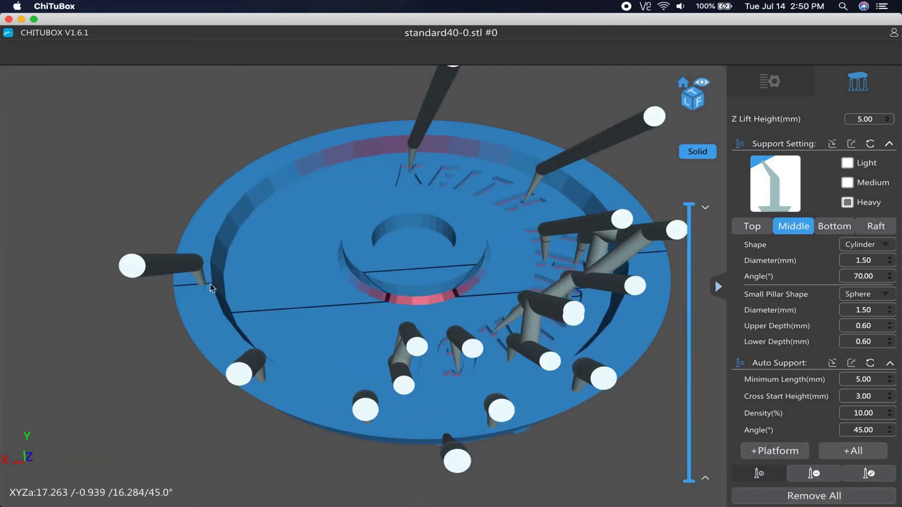
# - Save the supported model as _standard40-0 in the Bases folder via Save As
pyautogui.moveTo(620, 205); pyautogui.dragTo(601, 297)
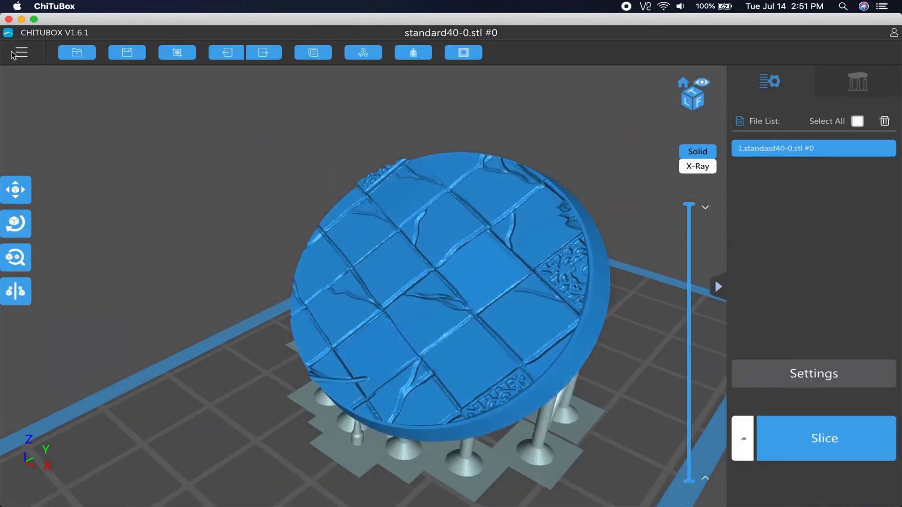
pyautogui.click(21, 52)
pyautogui.click(28, 135)
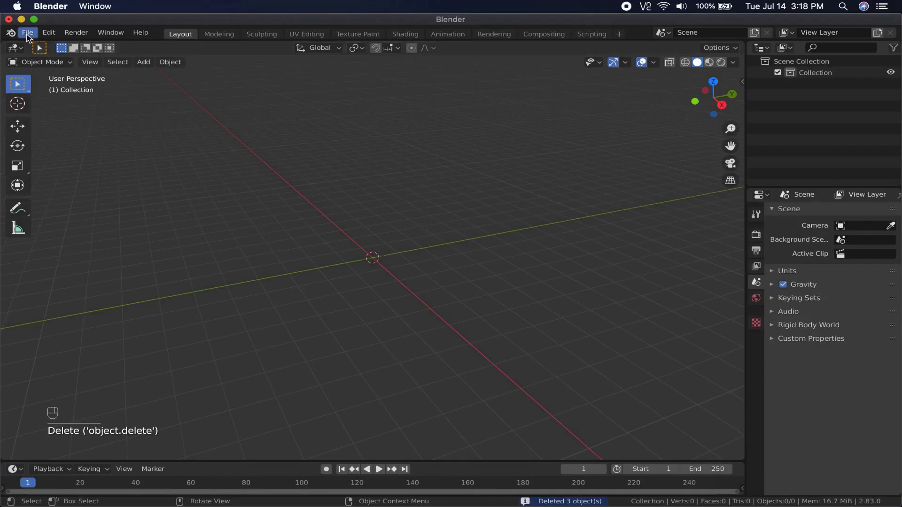
# - Import _standard40-0 and standard40-1 to -3 STLs from the Bases folder
pyautogui.click(27, 32)
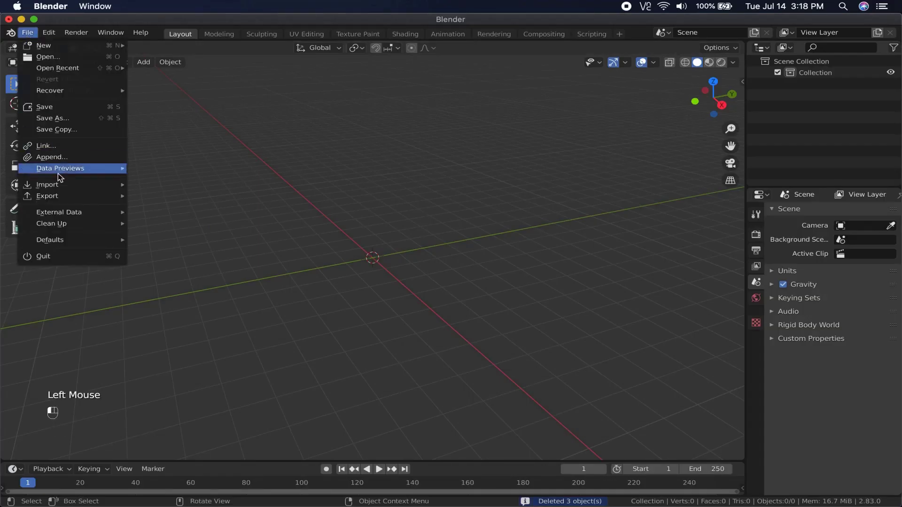
pyautogui.moveTo(52, 183)
pyautogui.click(169, 244)
pyautogui.click(167, 327)
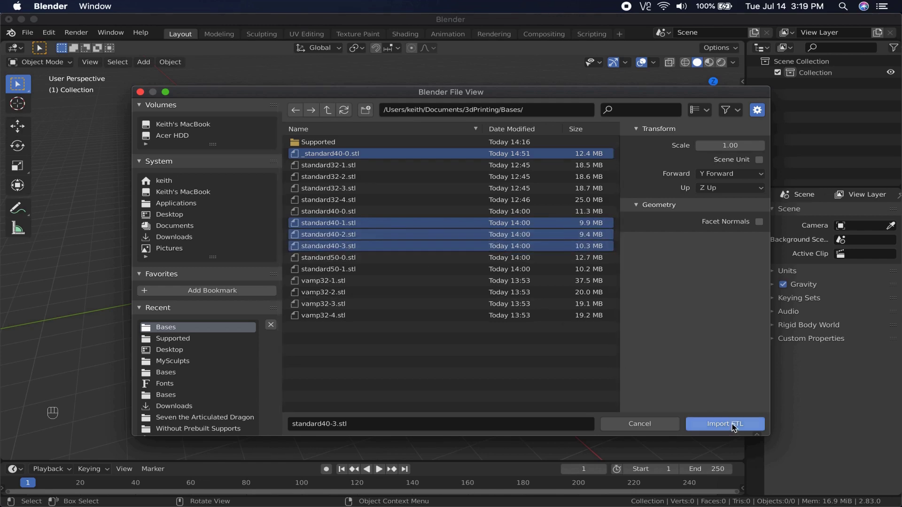
pyautogui.click(733, 425)
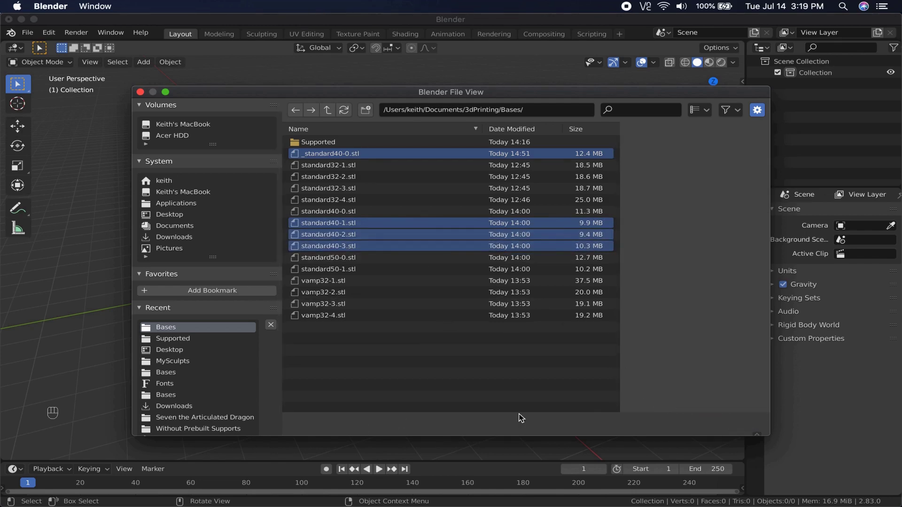
# - Hide Standard40-3, -2 and -1, leaving only Standard40-0 visible
pyautogui.scroll(-8, 238, 305)
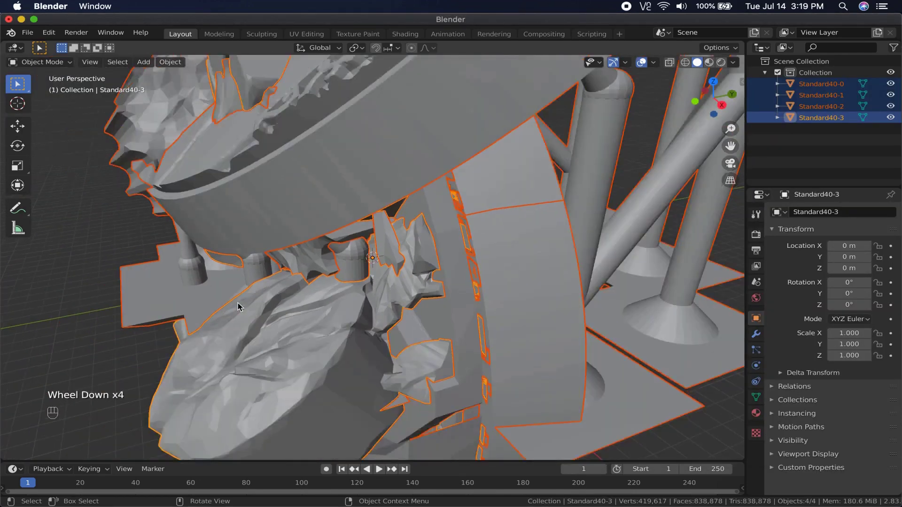
pyautogui.click(891, 118)
pyautogui.click(890, 106)
pyautogui.click(891, 95)
pyautogui.moveTo(571, 268); pyautogui.dragTo(289, 110, button='middle')
# - In Edit Mode, circle-select the vertex ring around Standard40-0's magnet hole
pyautogui.click(288, 109)
pyautogui.press('Tab')
pyautogui.press('a')
pyautogui.press('a')
pyautogui.press('a')
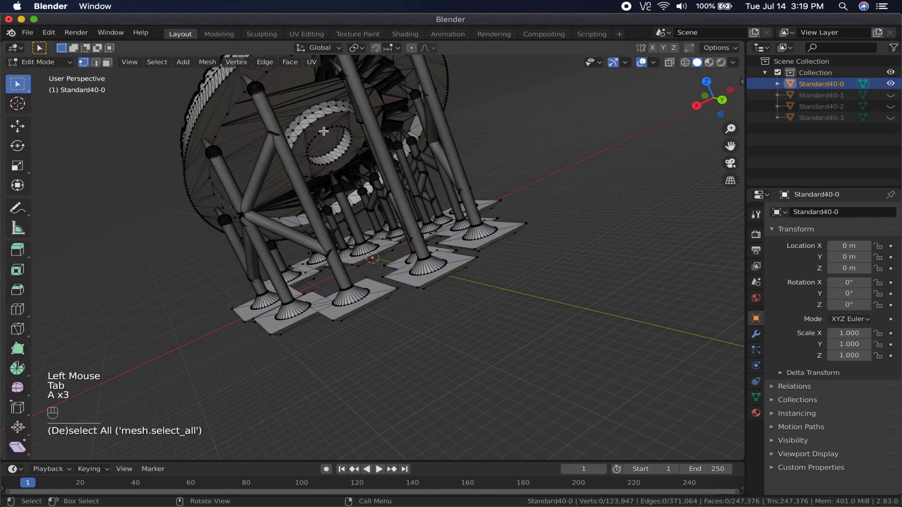
pyautogui.scroll(4, 338, 212)
pyautogui.keyDown('shift'); pyautogui.moveTo(338, 211); pyautogui.dragTo(384, 250, button='middle'); pyautogui.keyUp('shift')
pyautogui.press('c')
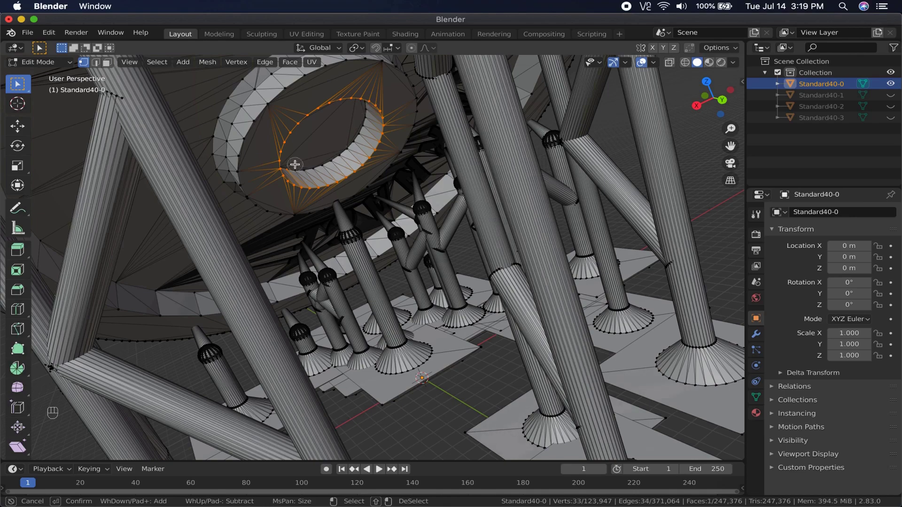
pyautogui.moveTo(318, 160); pyautogui.dragTo(300, 145, button='middle')
# - Snap the 3D cursor to the selected ring and set Standard40-0's origin to the cursor
pyautogui.hotkey('shift', 's')
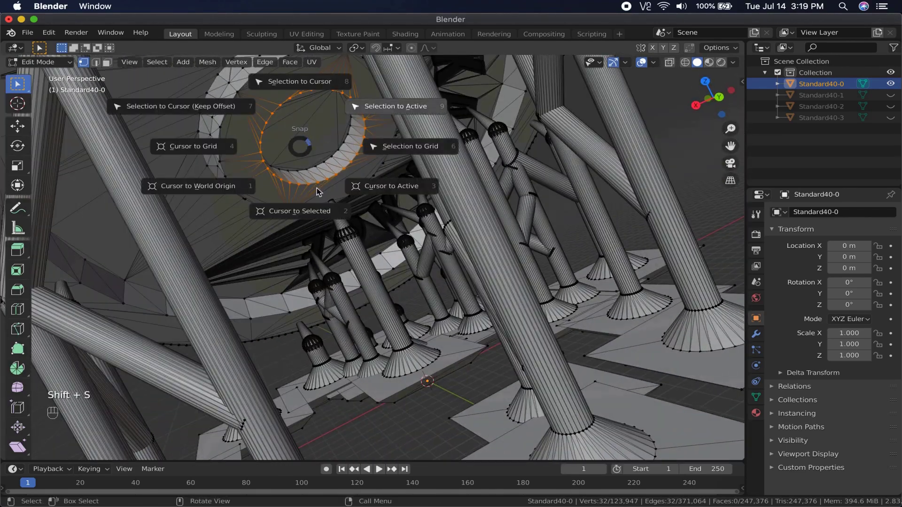
pyautogui.click(319, 192)
pyautogui.press('Tab')
pyautogui.rightClick(282, 151)
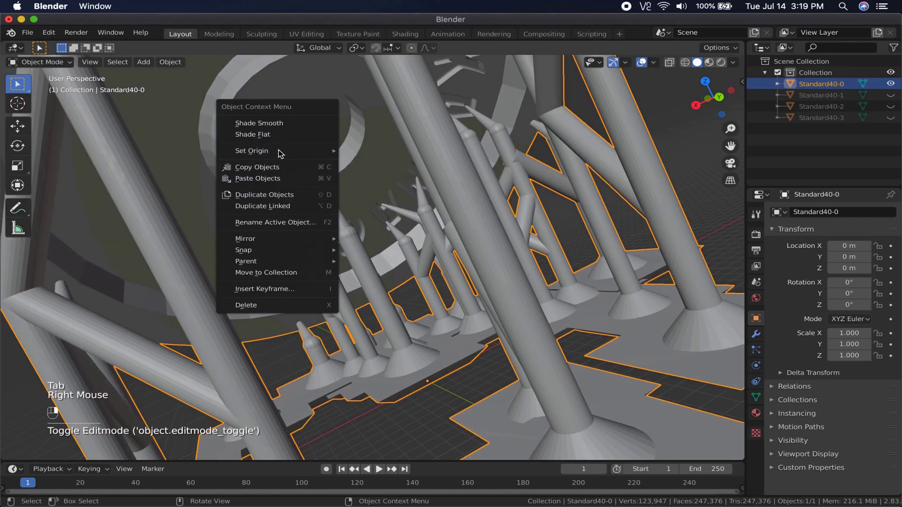
pyautogui.moveTo(281, 152)
pyautogui.click(385, 177)
# - Make Standard40-1 and Standard40-2 visible again
pyautogui.scroll(-4, 300, 187)
pyautogui.moveTo(300, 187); pyautogui.dragTo(503, 225, button='middle')
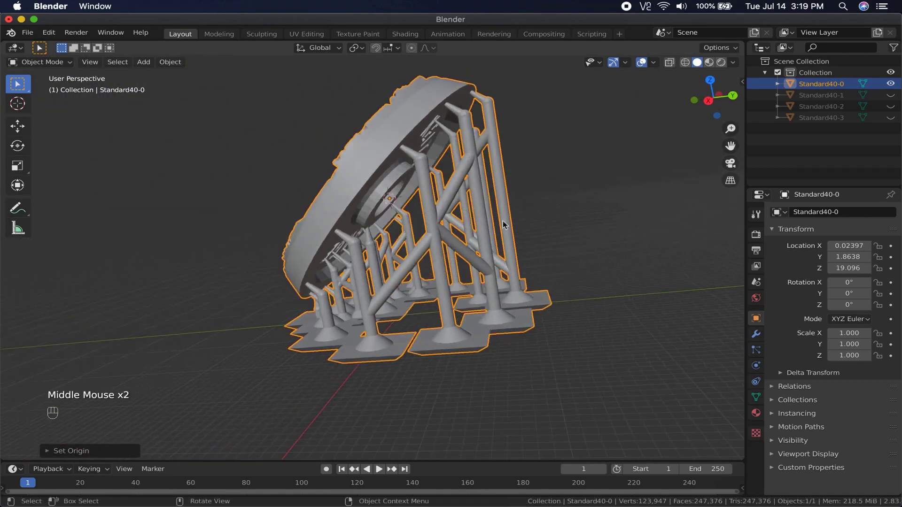
pyautogui.click(890, 96)
pyautogui.click(891, 107)
# - Tilt Standard40-1, -2 and -3 by -45° on X and snap them to the 3D cursor
pyautogui.click(806, 116)
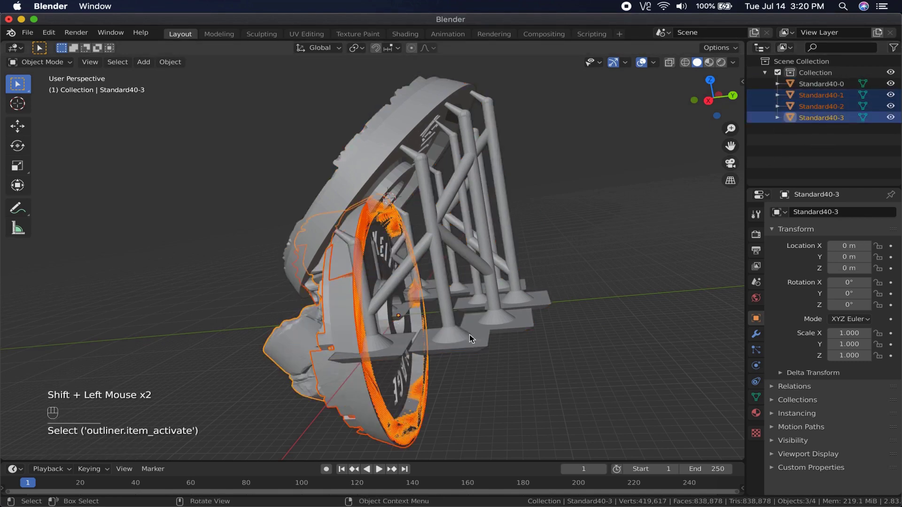
pyautogui.write('r-45')
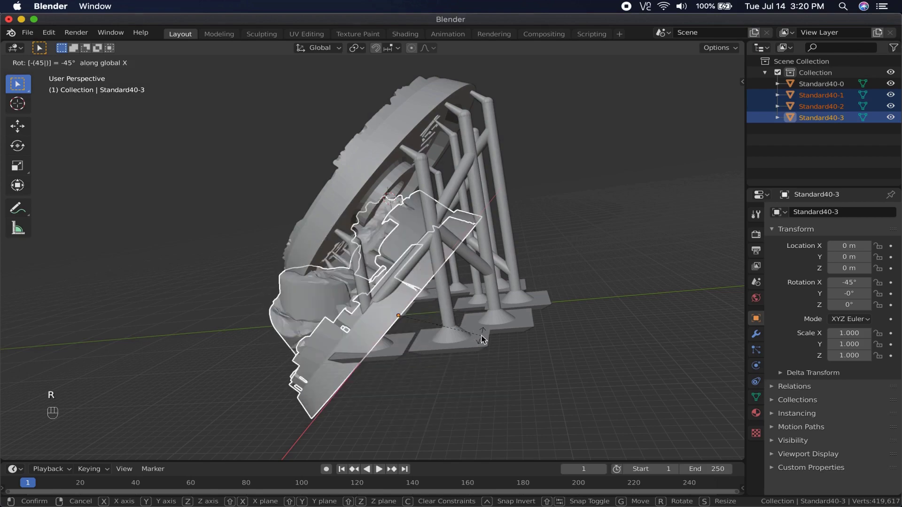
pyautogui.click(482, 339)
pyautogui.click(529, 179)
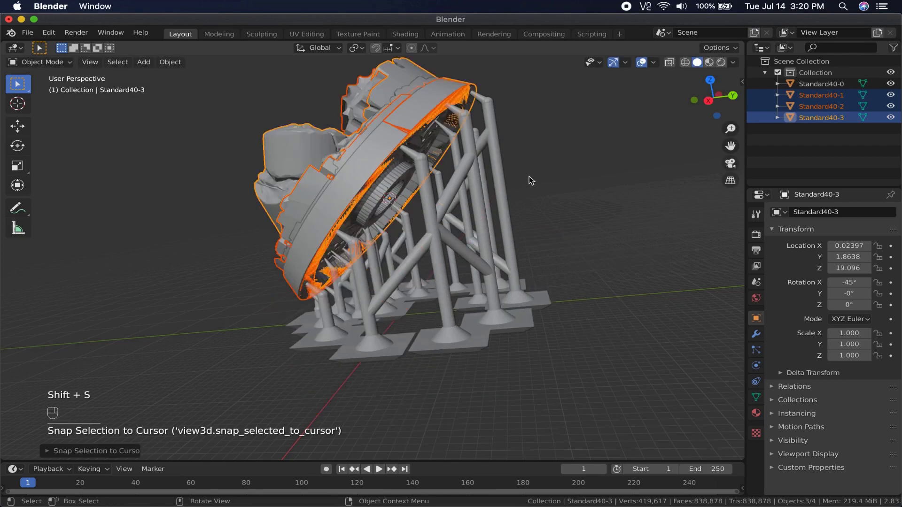
# - Fine-rotate the three bases along their local Y axis so they line up
pyautogui.moveTo(528, 162); pyautogui.dragTo(467, 355, button='middle')
pyautogui.keyDown('shift'); pyautogui.moveTo(357, 206); pyautogui.dragTo(489, 200, button='middle'); pyautogui.keyUp('shift')
pyautogui.scroll(5, 527, 171)
pyautogui.keyDown('shift'); pyautogui.moveTo(527, 171); pyautogui.dragTo(533, 233, button='middle'); pyautogui.keyUp('shift')
pyautogui.press('r')
pyautogui.press('y')
pyautogui.press('y')
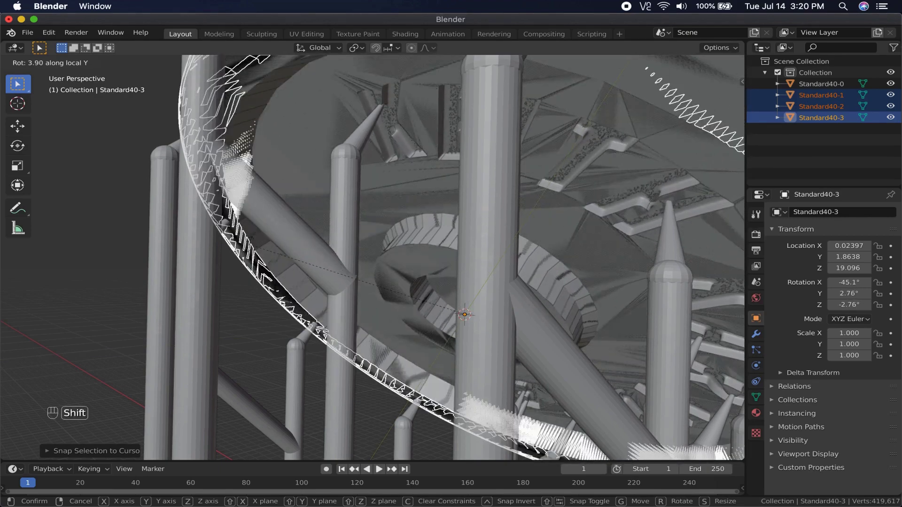
pyautogui.click(256, 246)
# - Hide Standard40-1 to -3 and enter Edit Mode on Standard40-0
pyautogui.click(891, 118)
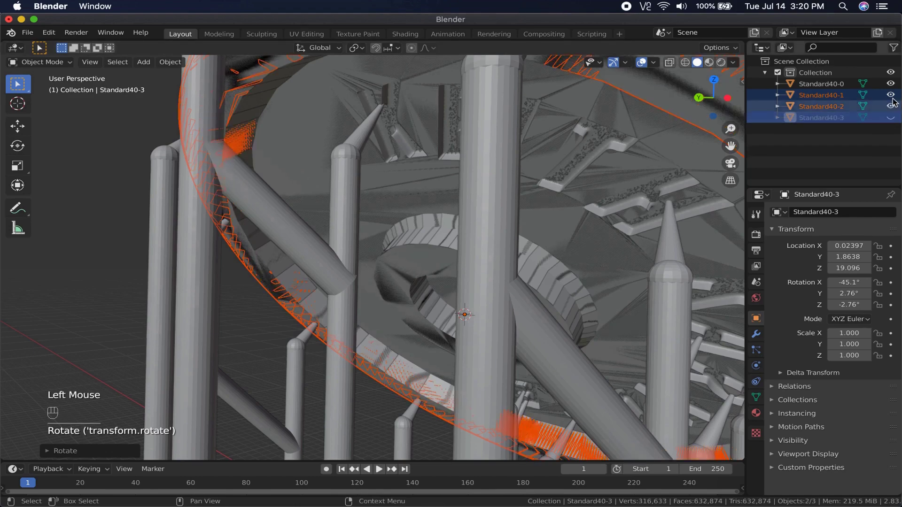
pyautogui.click(890, 106)
pyautogui.click(890, 95)
pyautogui.click(862, 85)
pyautogui.press('Tab')
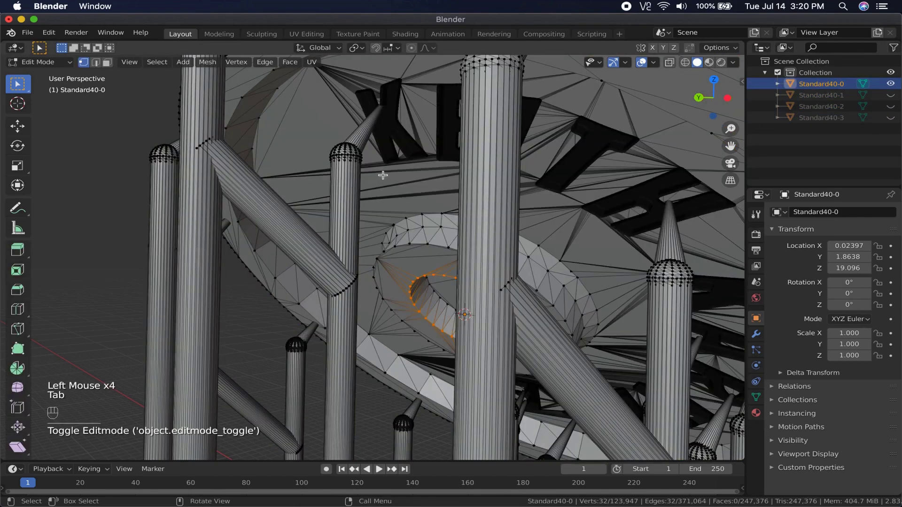
# - Select Standard40-0's support pillars by inverting the base selection, and duplicate them in place
pyautogui.press('l')
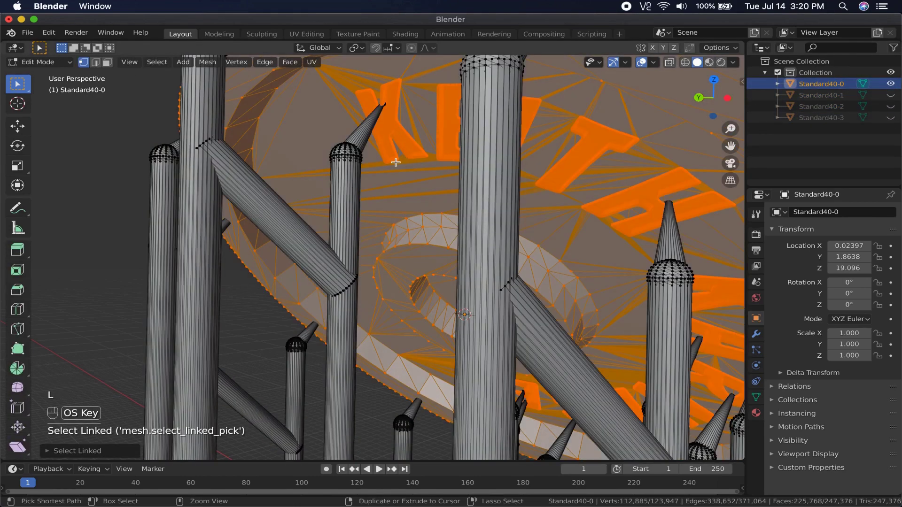
pyautogui.press('super+i')
pyautogui.hotkey('shift', 'd')
pyautogui.rightClick(585, 197)
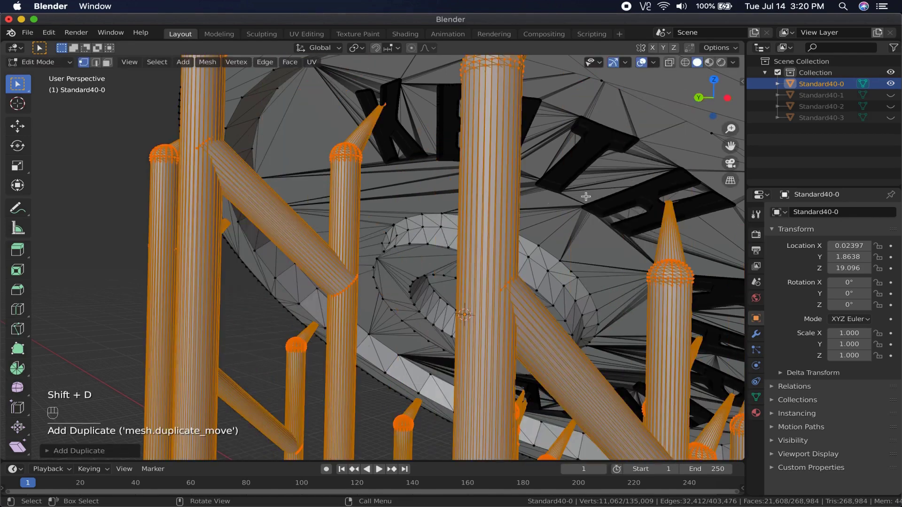
# - Separate the duplicated pillars into a new object, Standard40-0.001, and hide Standard40-0
pyautogui.click(891, 84)
pyautogui.click(888, 84)
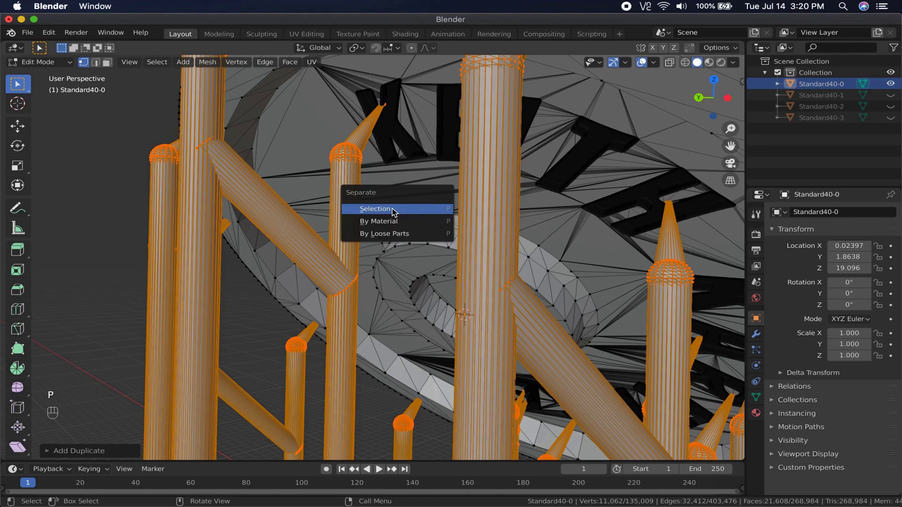
pyautogui.click(394, 210)
pyautogui.click(890, 83)
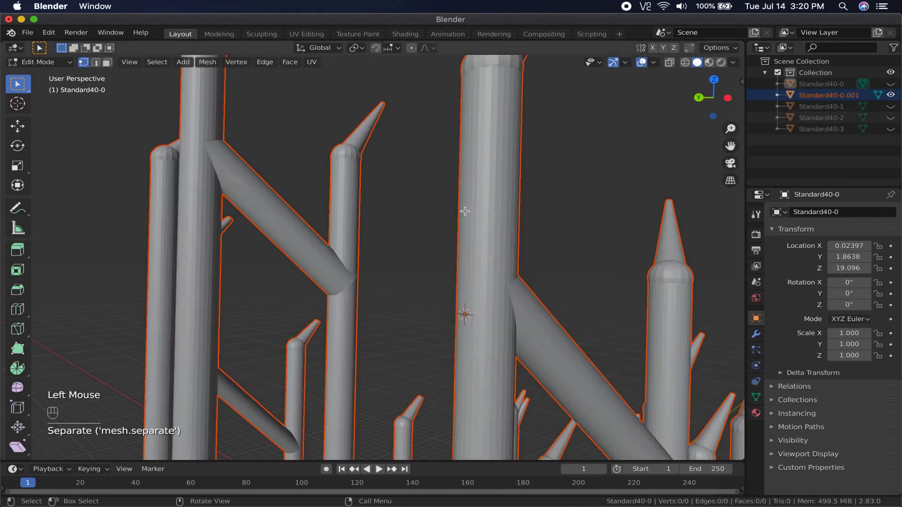
pyautogui.press('Tab')
# - Select Standard40-0.001 and show it alongside Standard40-1
pyautogui.click(484, 209)
pyautogui.scroll(-5, 491, 210)
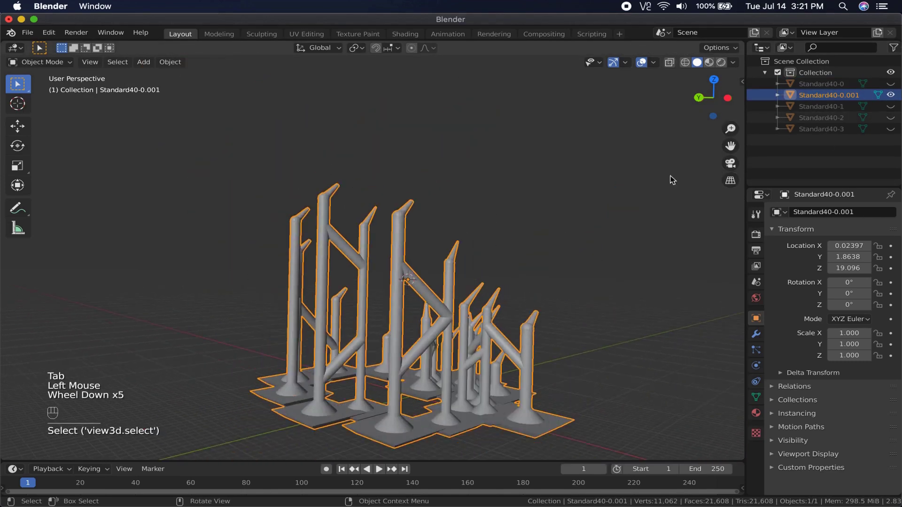
pyautogui.click(890, 106)
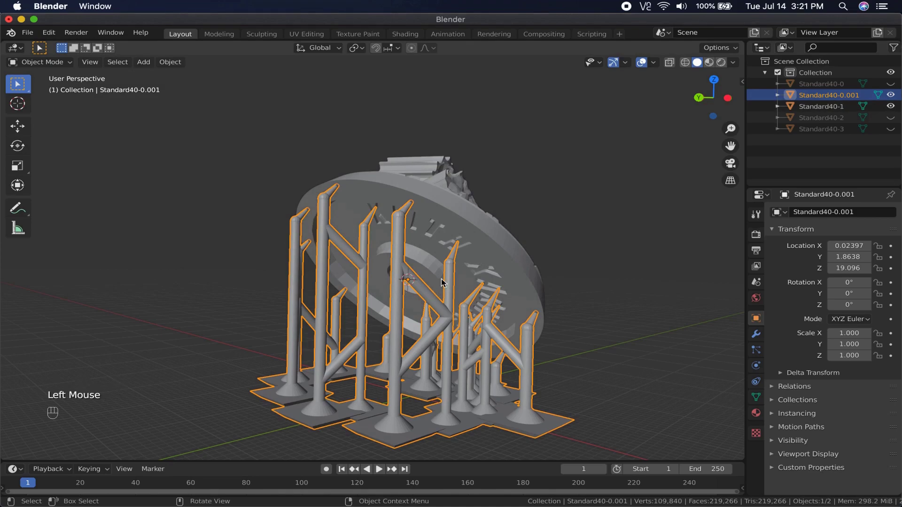
pyautogui.keyDown('shift'); pyautogui.moveTo(442, 278); pyautogui.dragTo(437, 263, button='middle'); pyautogui.keyUp('shift')
pyautogui.scroll(3, 437, 263)
pyautogui.keyDown('shift'); pyautogui.moveTo(437, 263); pyautogui.dragTo(492, 289, button='middle'); pyautogui.keyUp('shift')
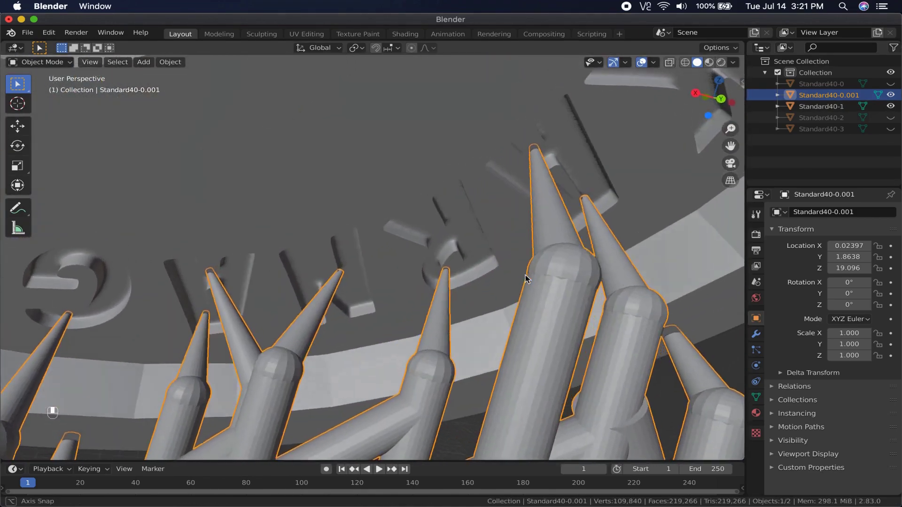
# - Shift the separated supports object along Y to meet the disc
pyautogui.keyDown('shift'); pyautogui.moveTo(526, 278); pyautogui.dragTo(300, 272, button='middle'); pyautogui.keyUp('shift')
pyautogui.click(300, 273)
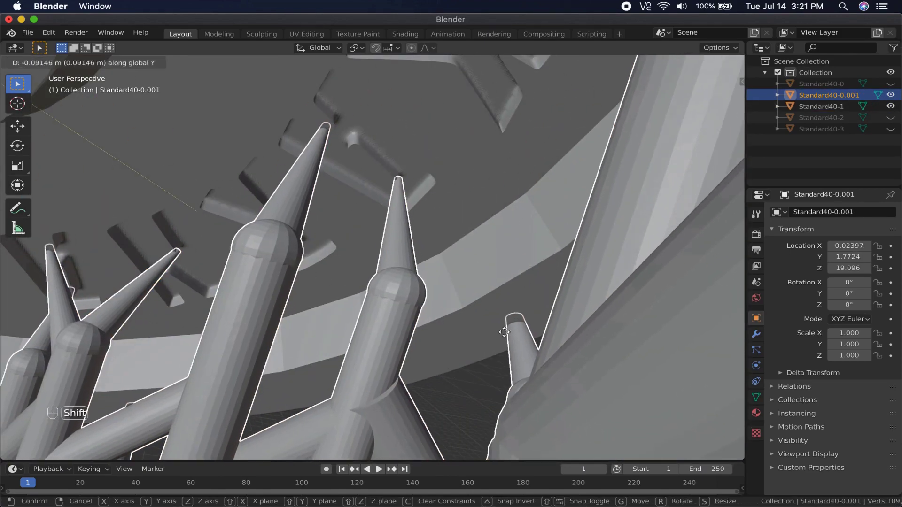
pyautogui.click(560, 306)
pyautogui.scroll(-5, 559, 305)
pyautogui.moveTo(559, 305); pyautogui.dragTo(435, 305, button='middle')
pyautogui.scroll(5, 289, 200)
pyautogui.keyDown('shift'); pyautogui.moveTo(290, 200); pyautogui.dragTo(300, 244, button='middle'); pyautogui.keyUp('shift')
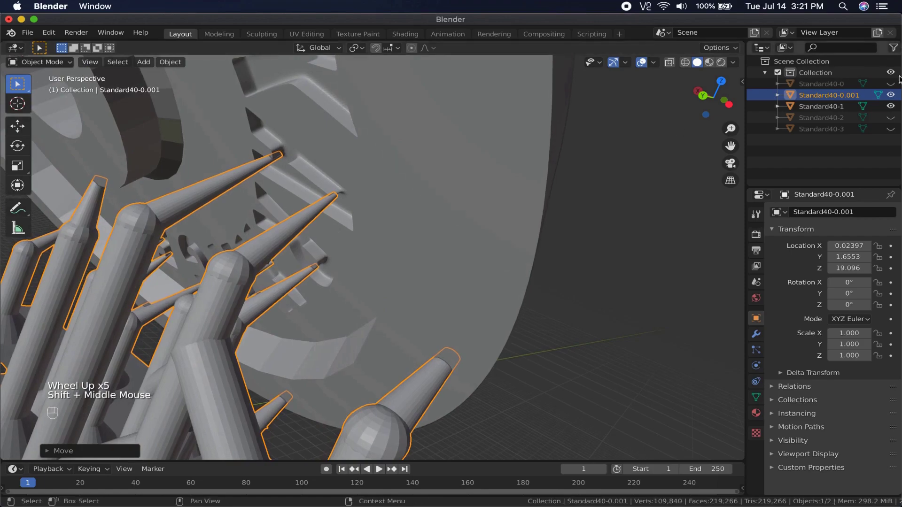
# - Inspect a pillar tip's vertices on Standard40-0 in see-through wireframe display
pyautogui.click(890, 95)
pyautogui.click(890, 106)
pyautogui.click(890, 84)
pyautogui.scroll(2, 267, 168)
pyautogui.click(267, 168)
pyautogui.press('Tab')
pyautogui.keyDown('shift'); pyautogui.moveTo(267, 167); pyautogui.dragTo(312, 127, button='middle'); pyautogui.keyUp('shift')
pyautogui.hotkey('shift', 'z')
pyautogui.scroll(3, 310, 171)
pyautogui.moveTo(331, 193); pyautogui.dragTo(359, 214)
pyautogui.scroll(-2, 342, 207)
pyautogui.hotkey('shift', 'z')
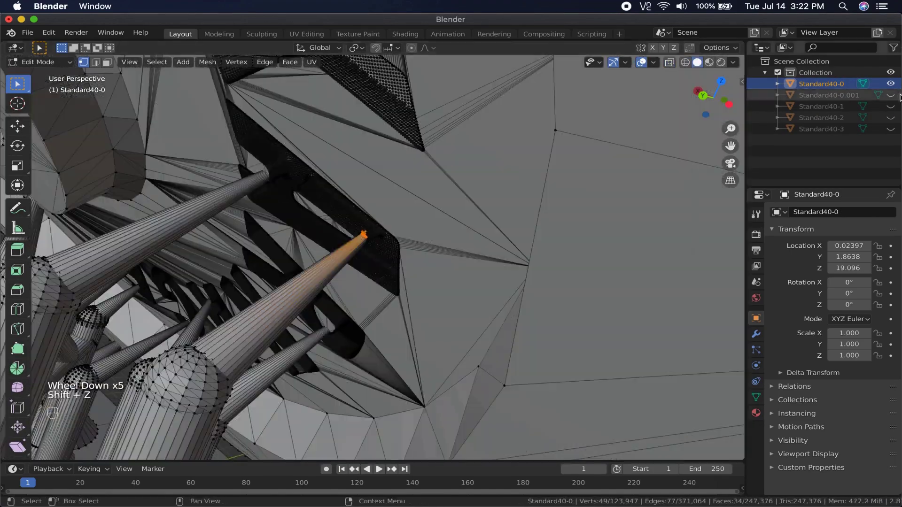
# - Show the supports object and Standard40-1 again, then select the supports object
pyautogui.click(891, 95)
pyautogui.click(890, 106)
pyautogui.click(890, 84)
pyautogui.scroll(-4, 536, 278)
pyautogui.moveTo(536, 278)
pyautogui.keyDown('shift'); pyautogui.mouseDown(button='middle')
pyautogui.moveTo(516, 263)
pyautogui.moveTo(536, 278)
pyautogui.mouseUp(button='middle'); pyautogui.keyUp('shift')
pyautogui.scroll(-5, 517, 263)
pyautogui.click(818, 95)
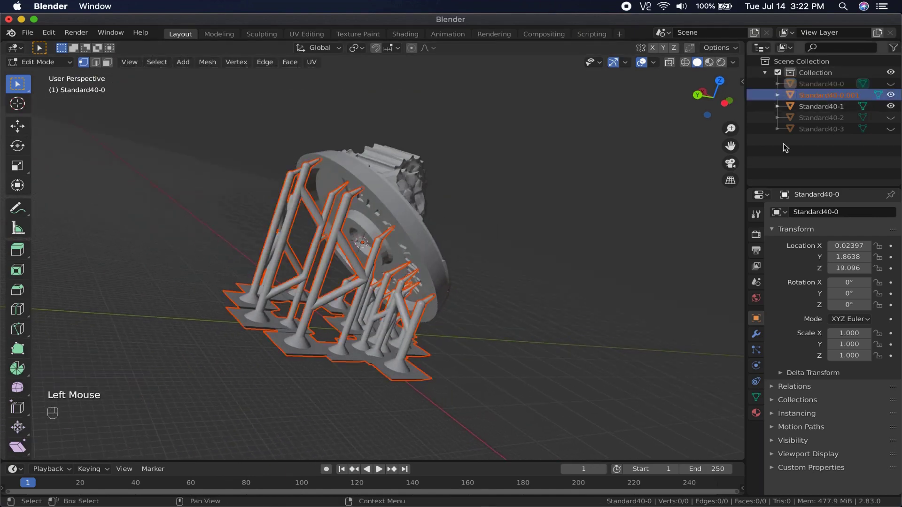
pyautogui.press('d')
pyautogui.press('Escape')
pyautogui.rightClick(490, 329)
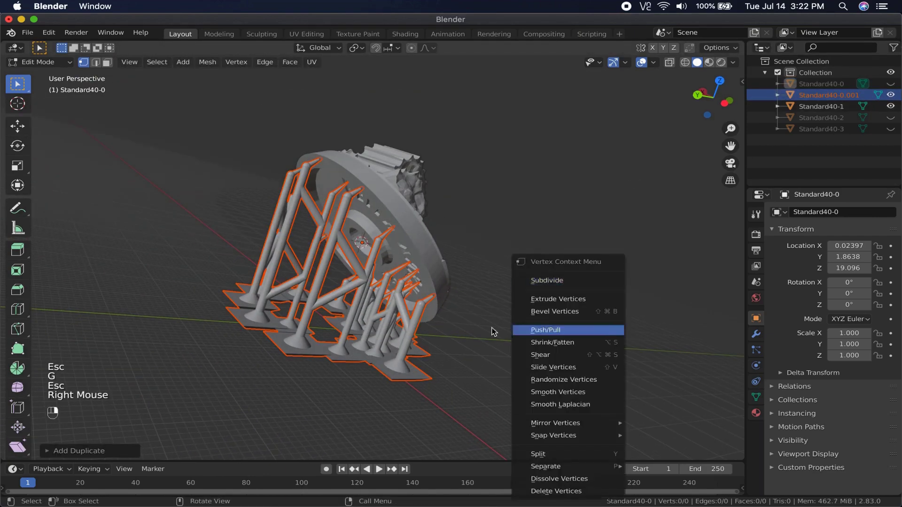
pyautogui.click(489, 328)
pyautogui.press('Tab')
# - Duplicate the supports and join copies into Standard40-1, -2 and -3 with Ctrl+J
pyautogui.hotkey('shift', 'd')
pyautogui.hotkey('shift', 'd')
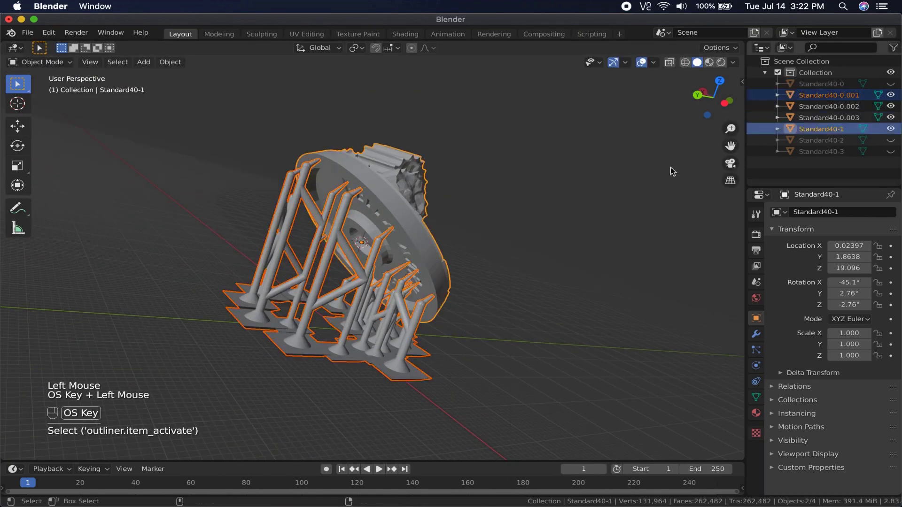
pyautogui.press('super+j')
pyautogui.keyDown('super'); pyautogui.click(837, 128); pyautogui.keyUp('super')
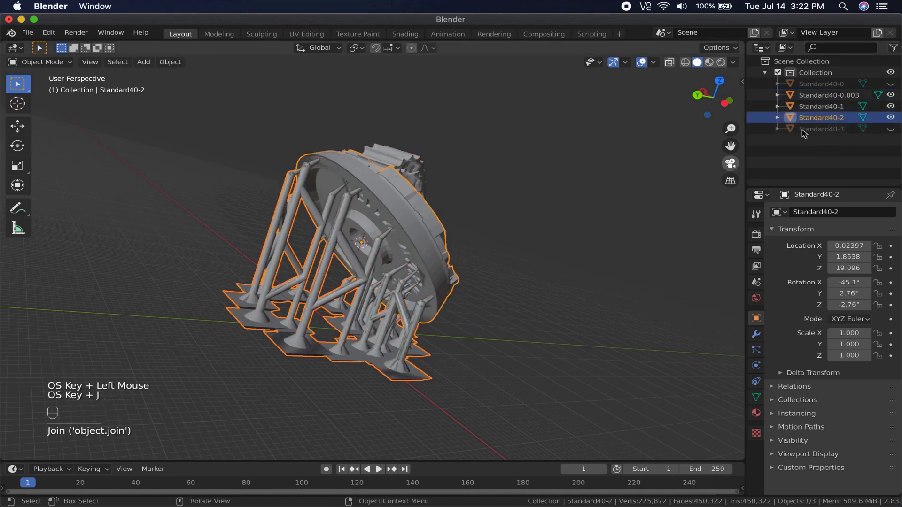
pyautogui.keyDown('super'); pyautogui.click(843, 128); pyautogui.keyUp('super')
pyautogui.press('super+j')
pyautogui.moveTo(560, 255); pyautogui.dragTo(826, 158, button='middle')
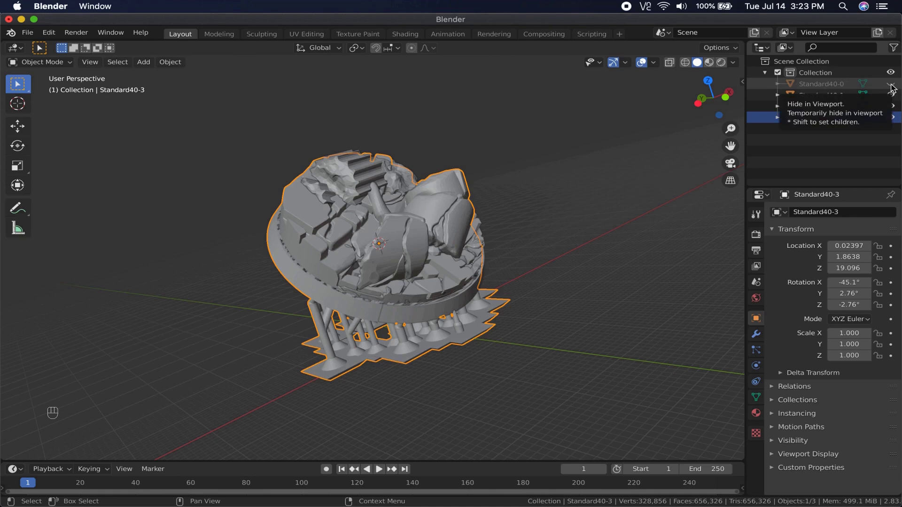
# - Batch-export the four bases as STL files to Documents/3dPrinting/Bases/Supported
pyautogui.click(49, 32)
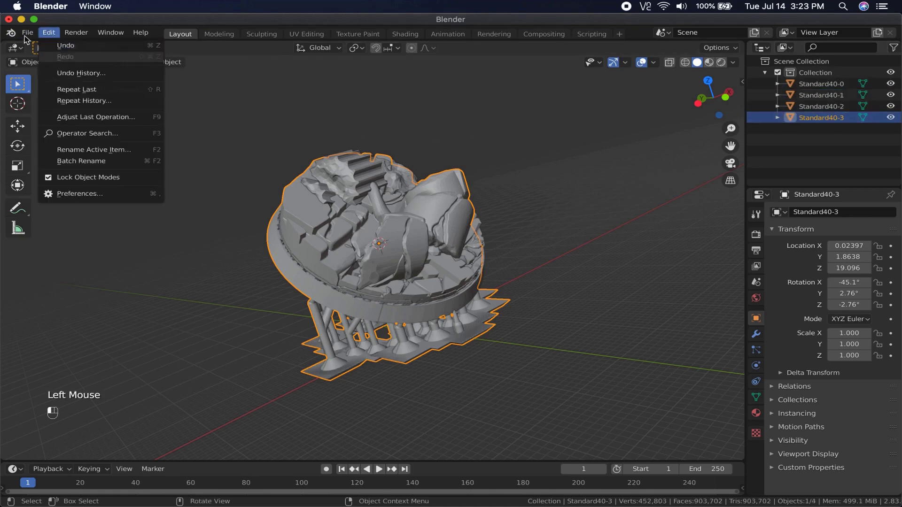
pyautogui.click(27, 33)
pyautogui.moveTo(55, 196)
pyautogui.click(160, 256)
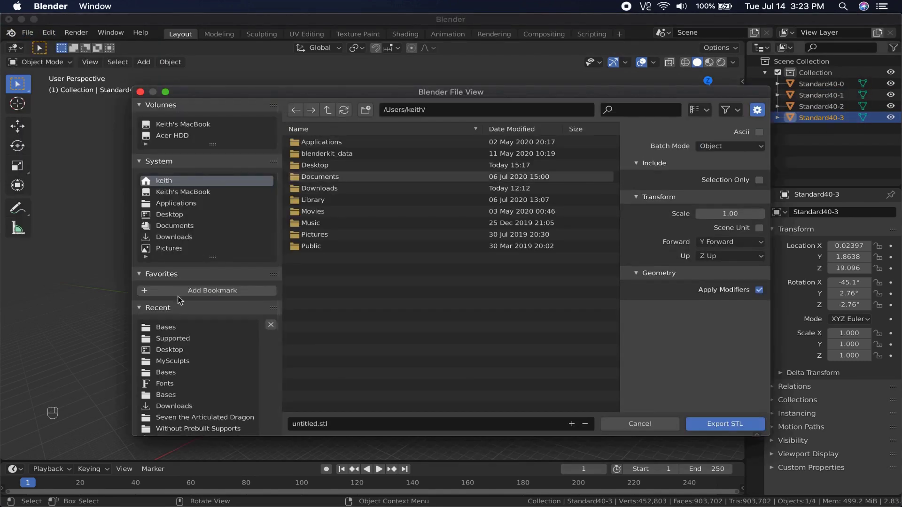
pyautogui.click(183, 327)
pyautogui.click(311, 142)
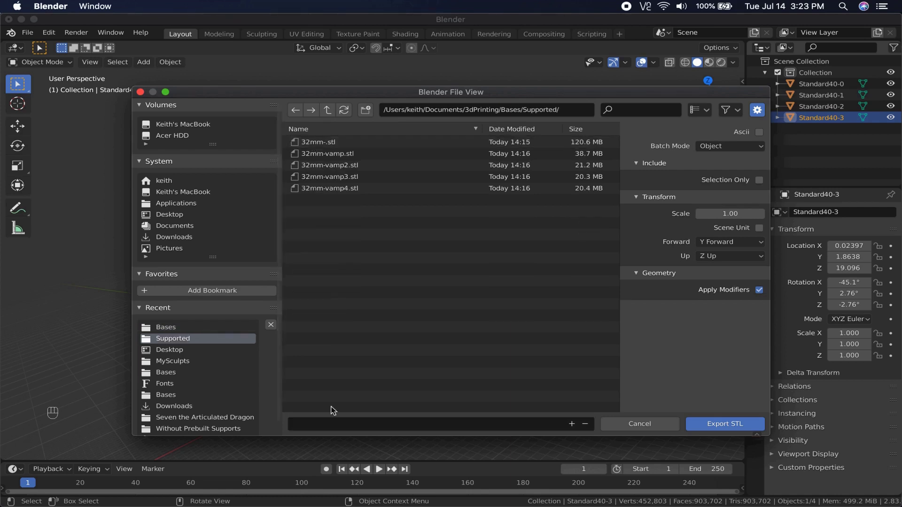
pyautogui.click(738, 425)
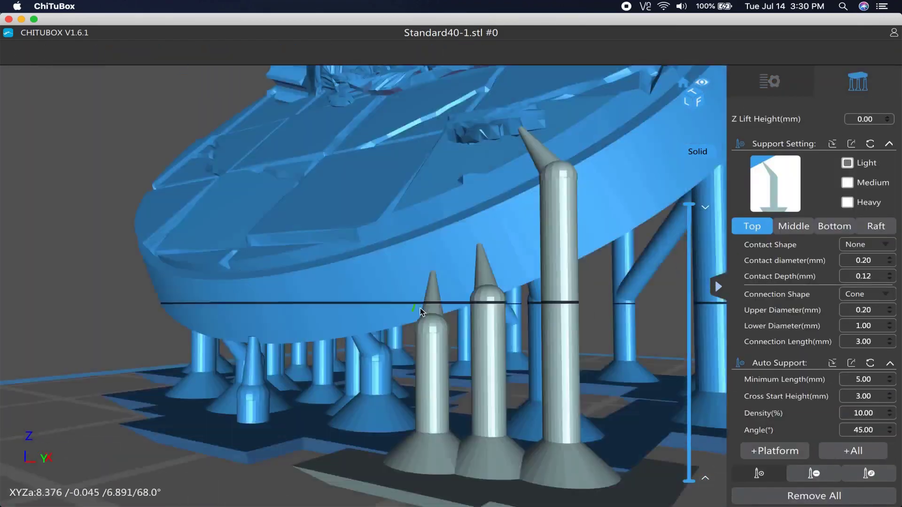
# - Switch ChiTuBox to manual support editing with Edit Support
pyautogui.click(860, 473)
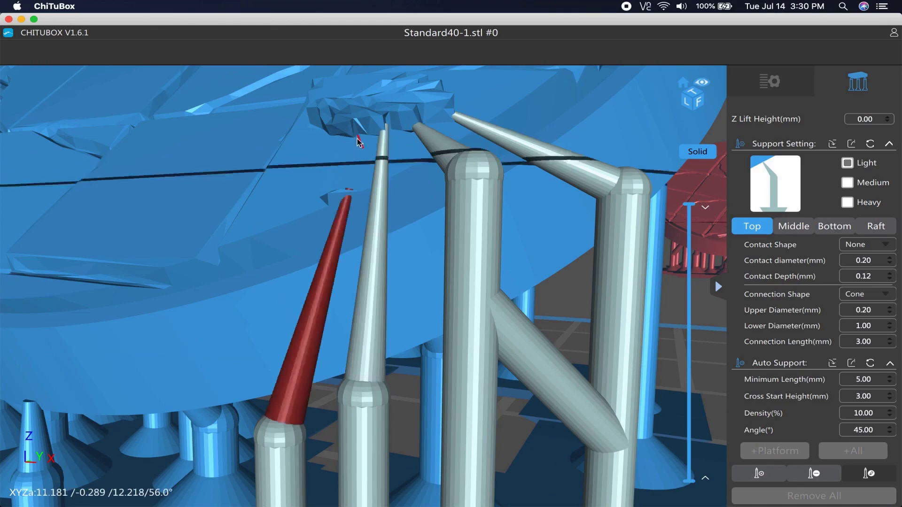